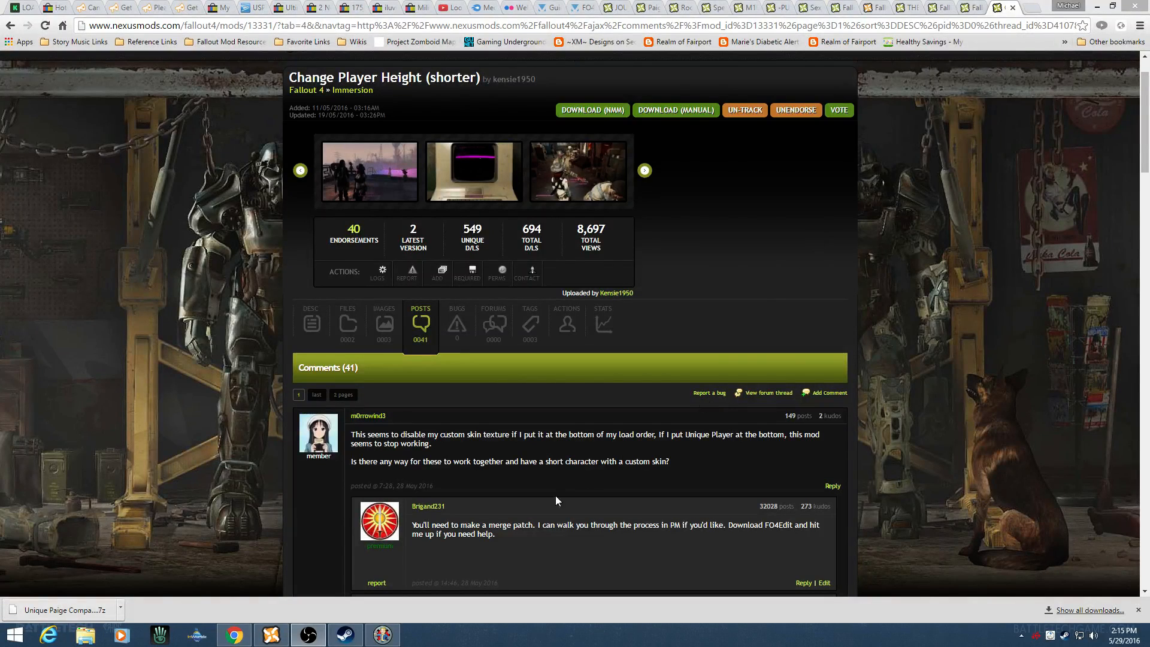
# Step: Switch to FO4Edit, check the plugin selection and load the ticked plugins, including player hight 0.95.esp and UniquePlayer.esp
pyautogui.click(383, 635)
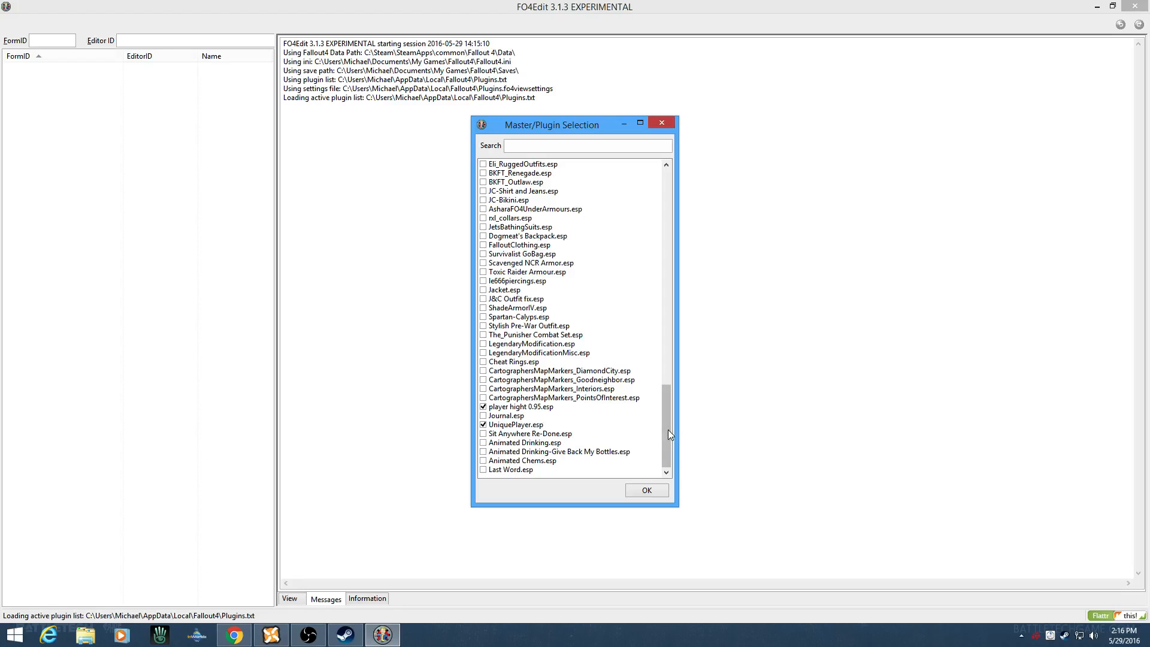
pyautogui.moveTo(666, 429); pyautogui.dragTo(690, 293)
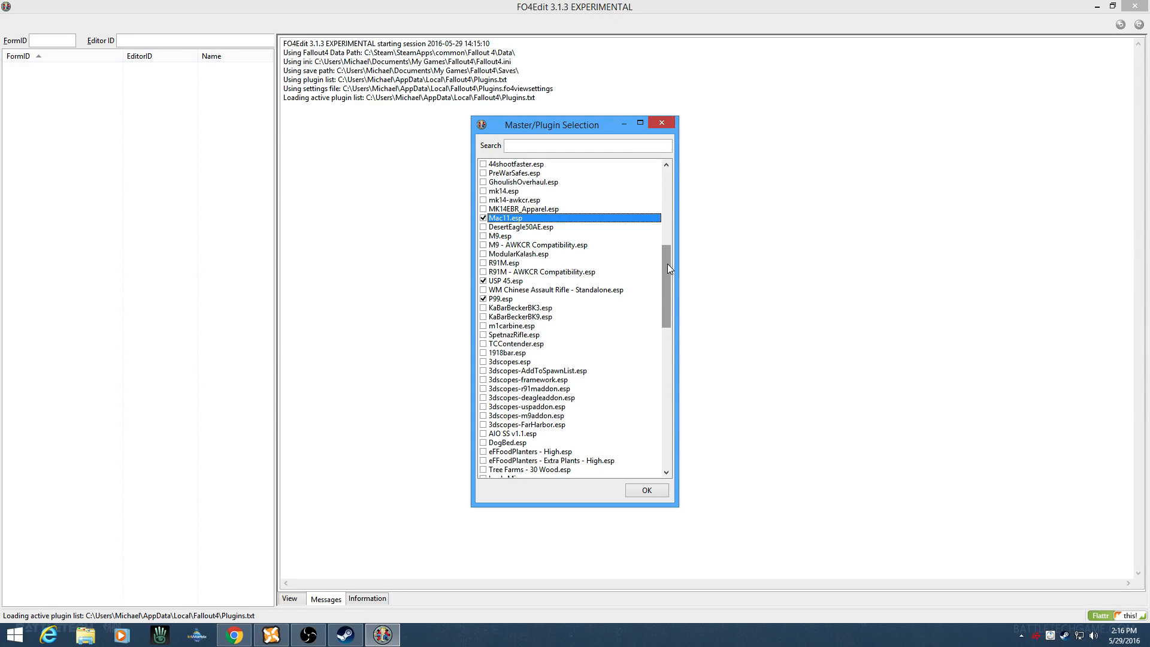
pyautogui.moveTo(667, 270); pyautogui.dragTo(662, 404)
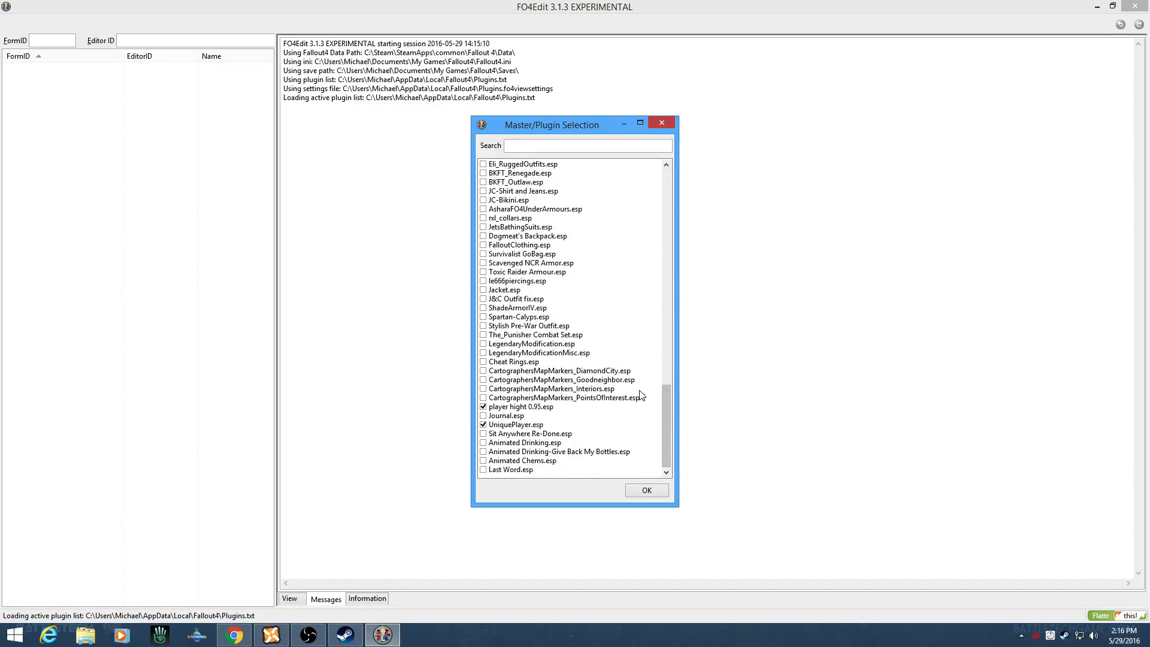
pyautogui.click(650, 492)
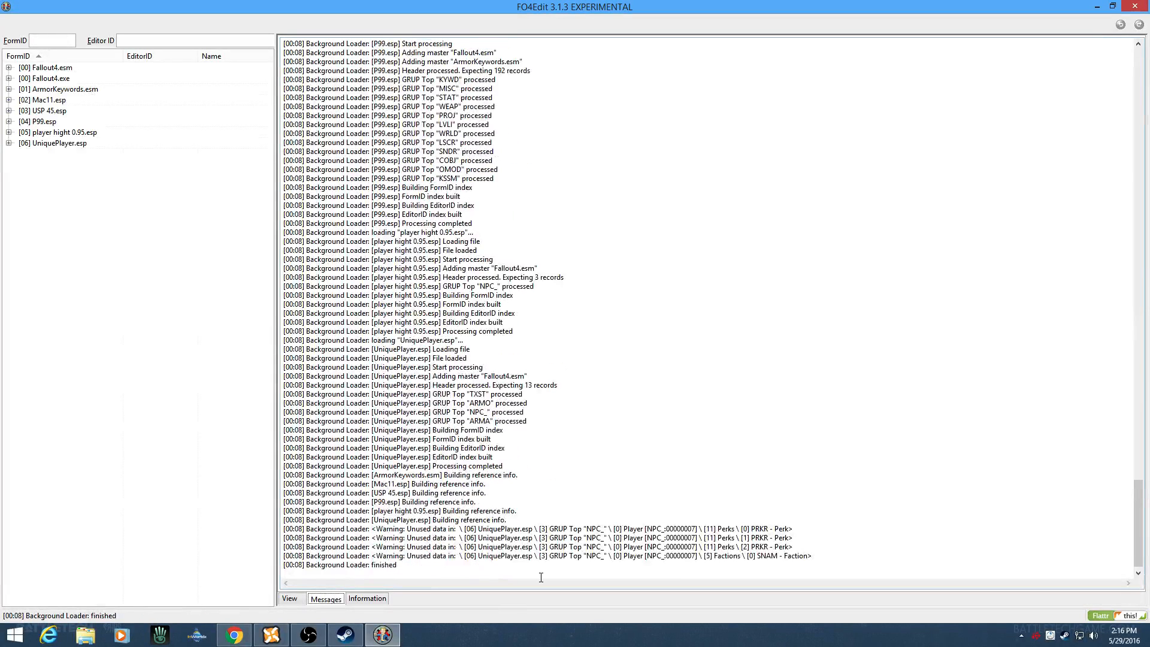
# Step: Open the Player actor record under player hight 0.95.esp and compare its values across the plugins
pyautogui.click(9, 132)
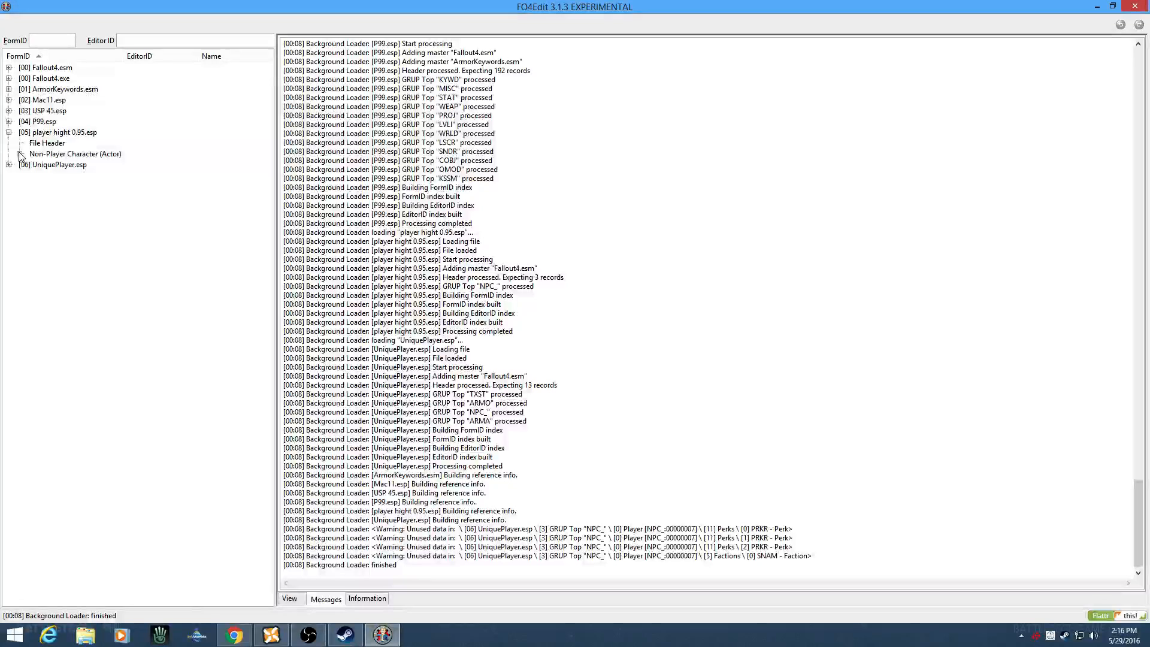
pyautogui.click(20, 154)
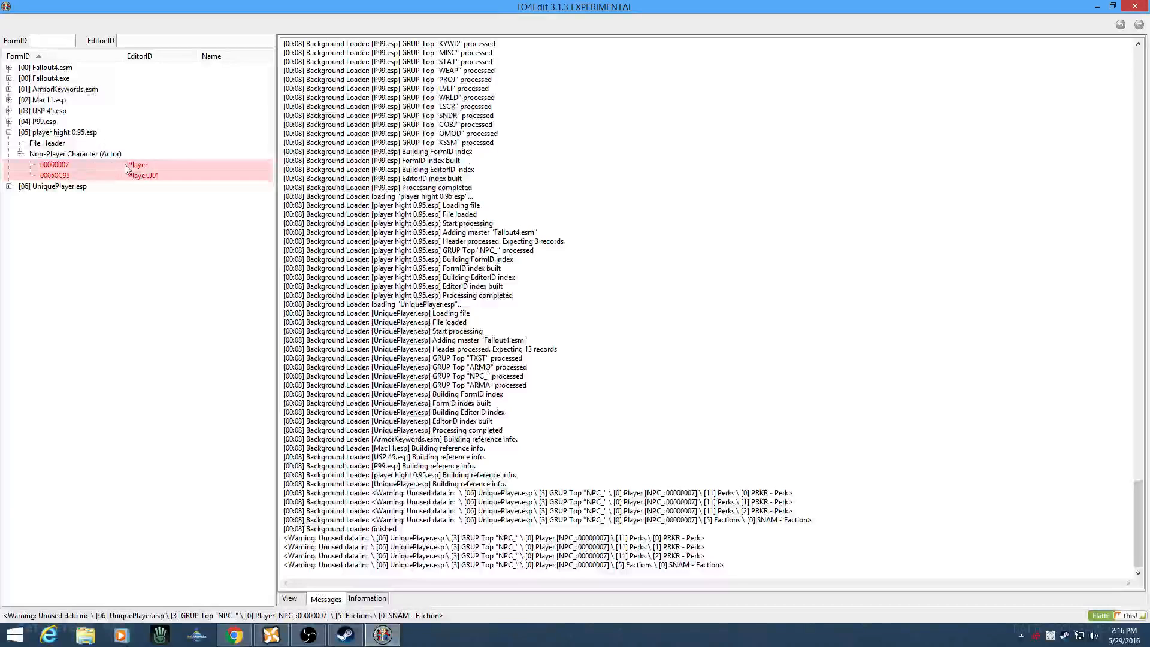
pyautogui.click(163, 166)
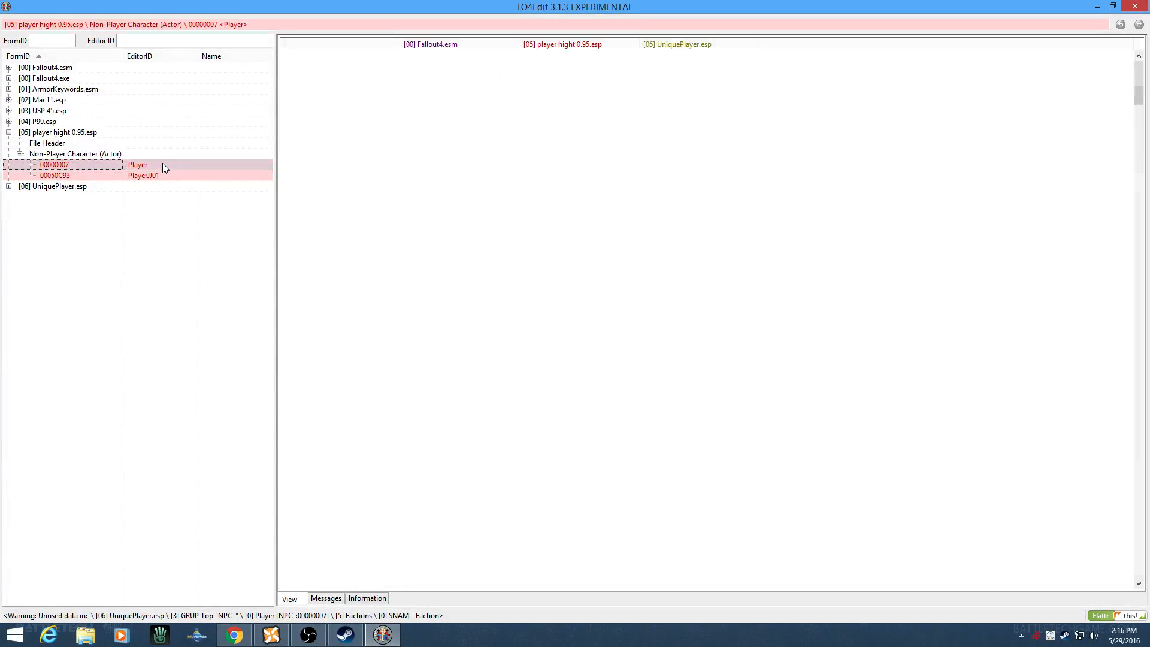
pyautogui.click(749, 304)
pyautogui.scroll(-6, 724, 438)
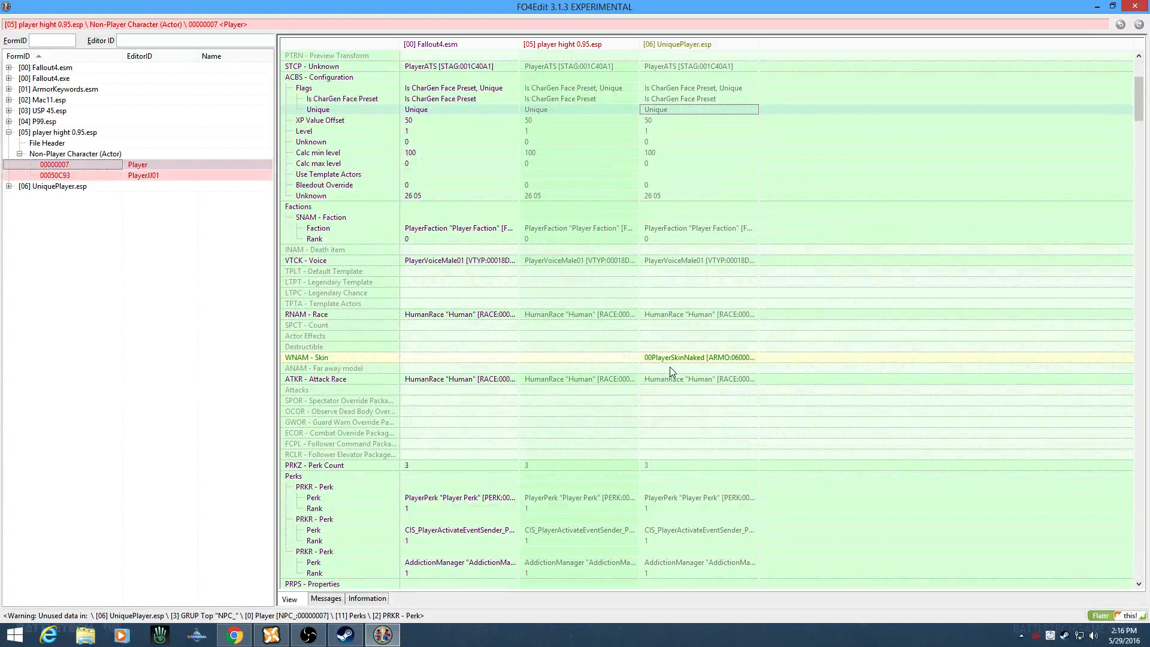
pyautogui.scroll(6, 671, 361)
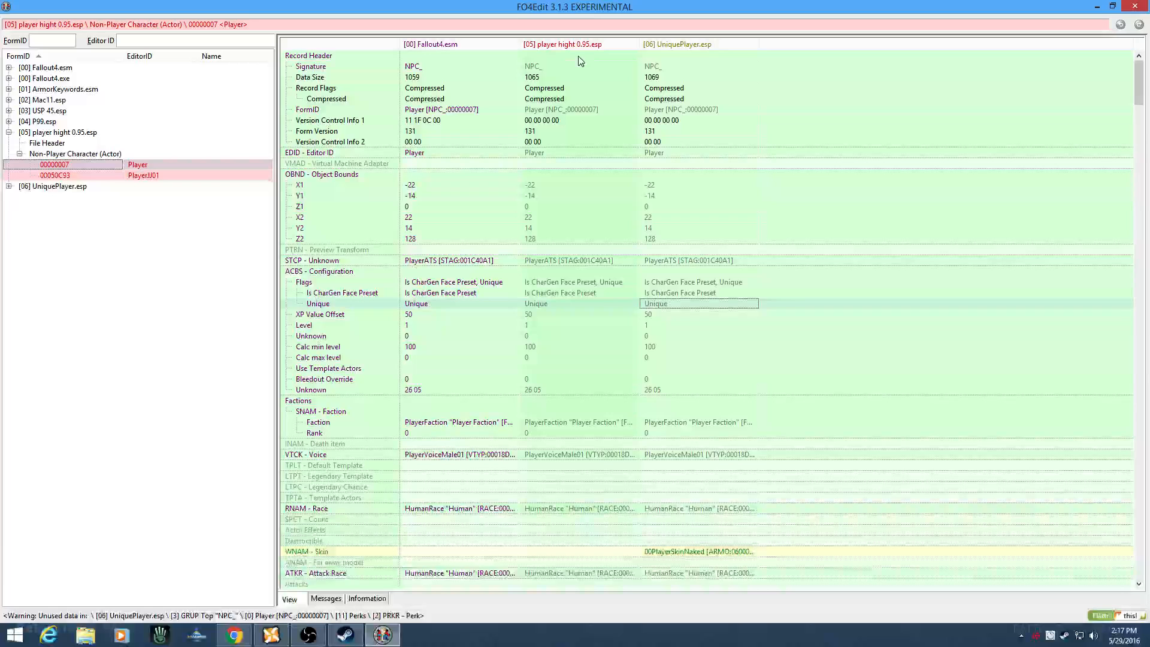
# Step: Copy the player hight 0.95.esp version of the Player record as an override into a new file named Conflict Winner, accepting Fallout4.esm as master
pyautogui.rightClick(595, 46)
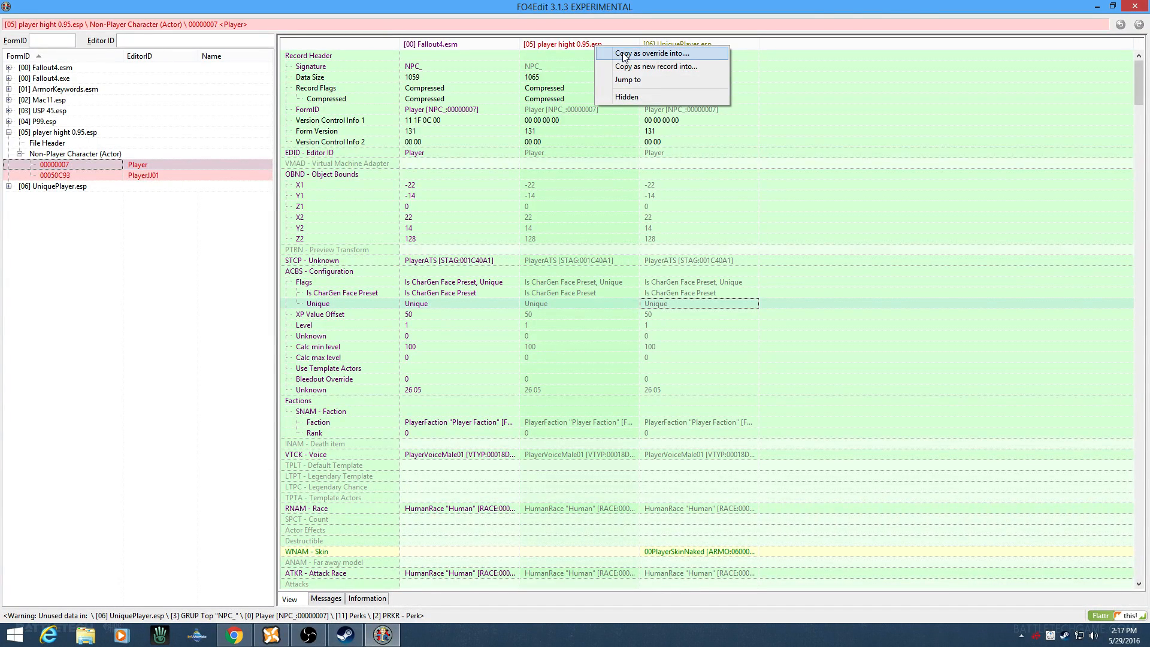
pyautogui.click(623, 53)
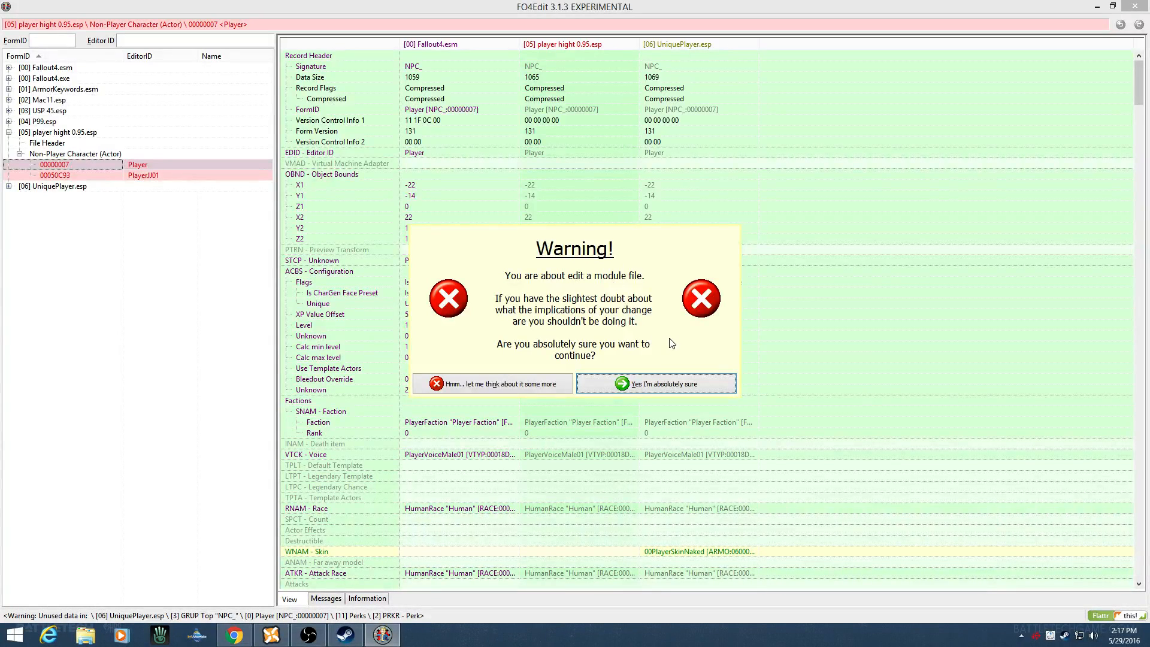
pyautogui.click(647, 387)
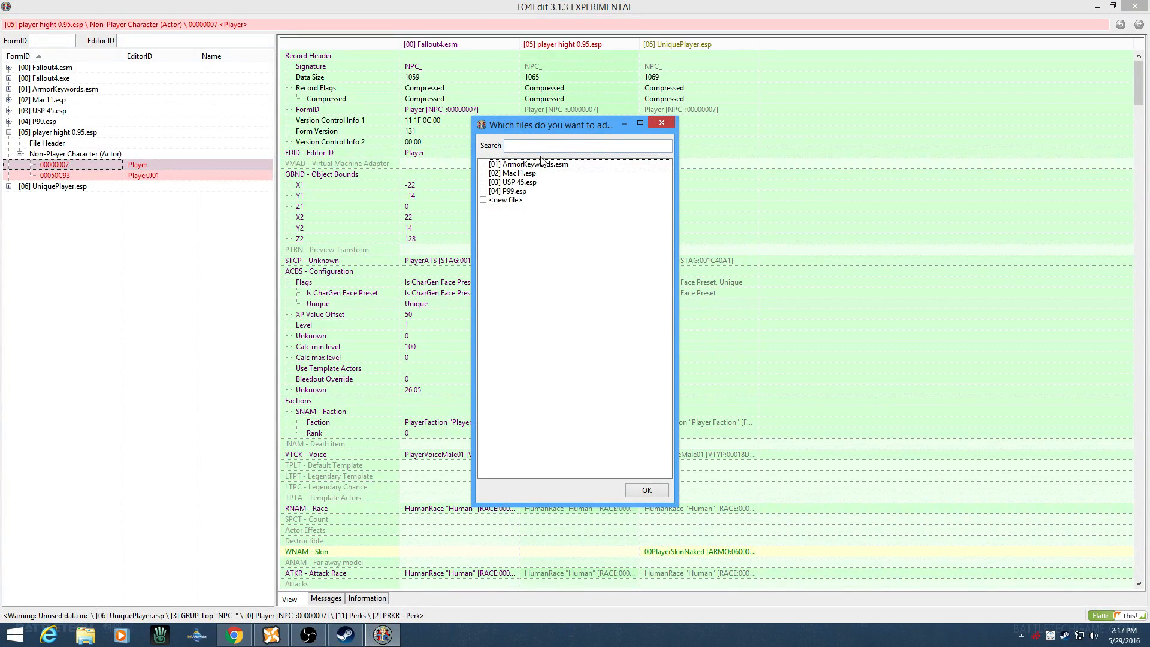
pyautogui.click(483, 201)
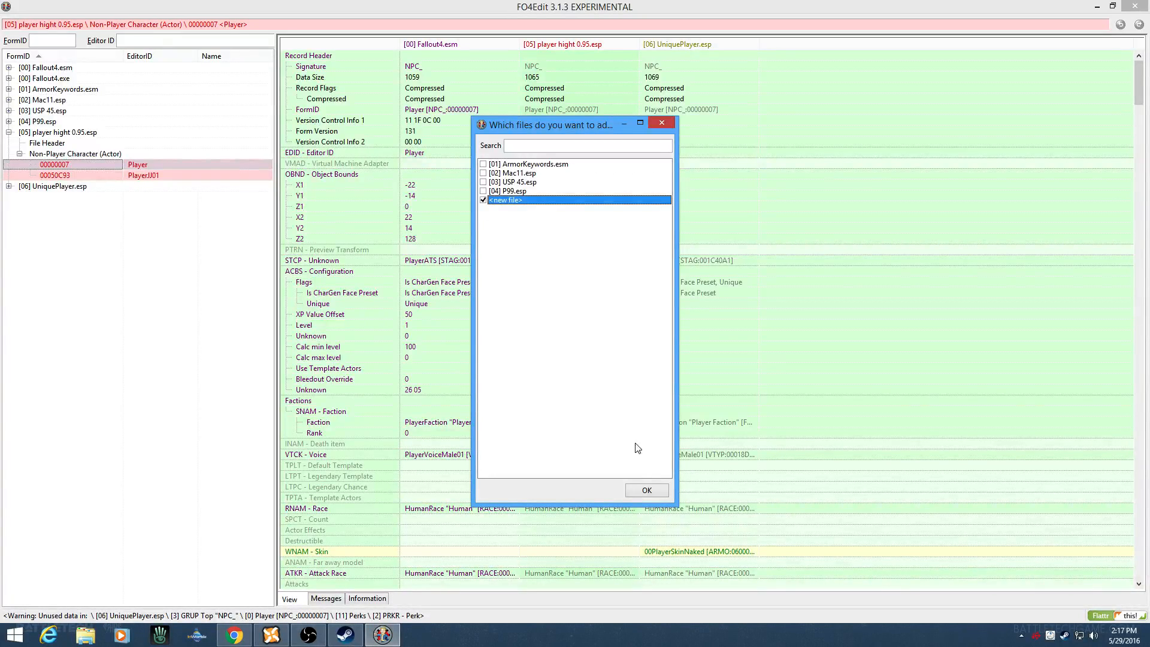
pyautogui.click(639, 492)
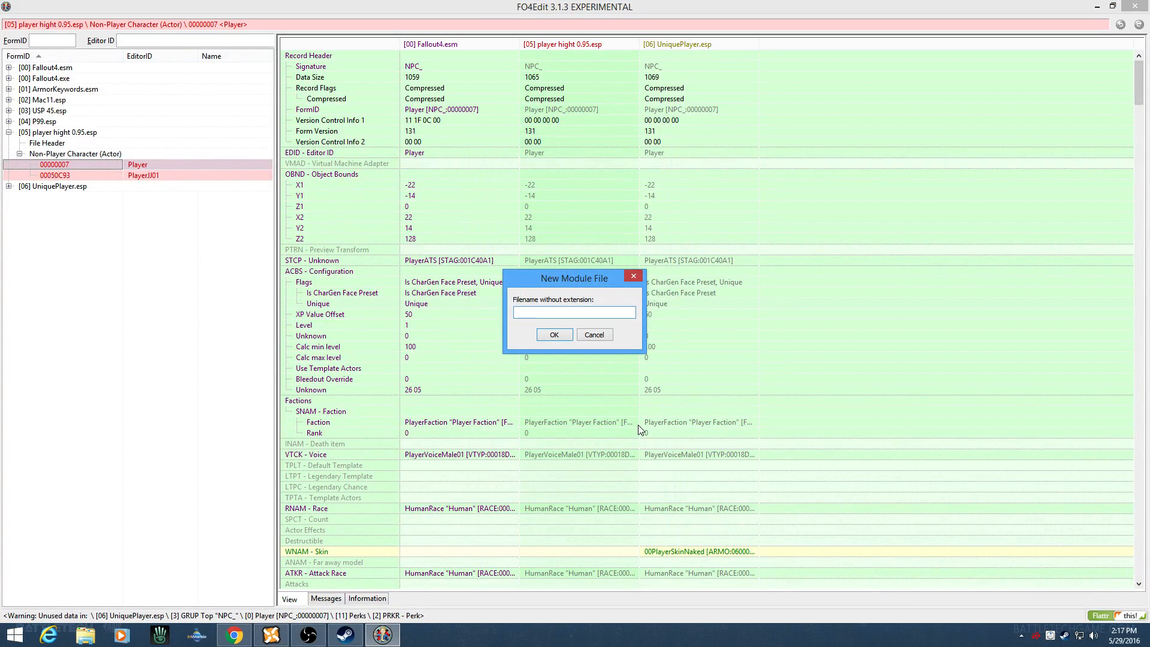
pyautogui.write('Conflict Winner')
pyautogui.press('Return')
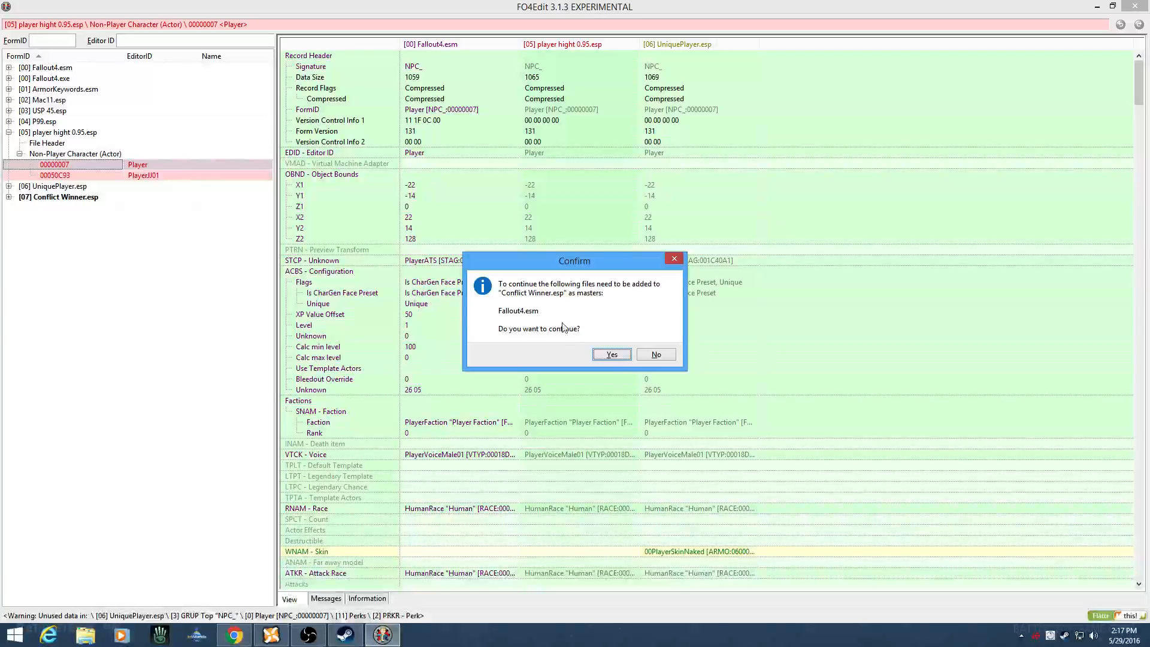
pyautogui.click(613, 355)
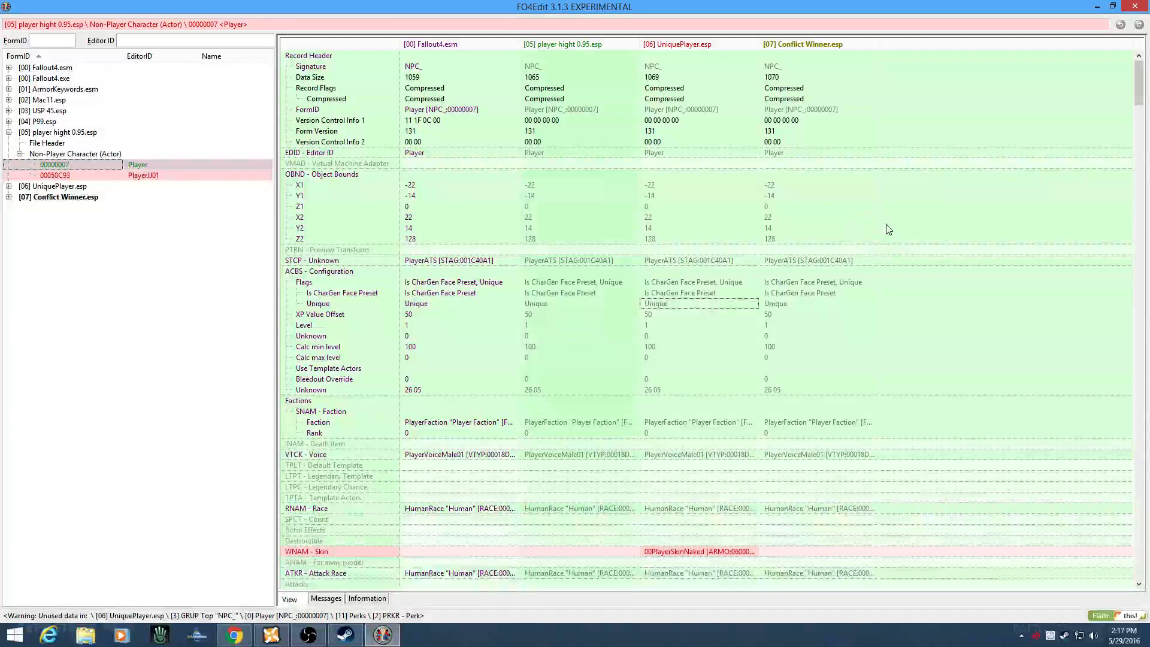
# Step: Copy the WNAM - Skin value from UniquePlayer.esp into the Conflict Winner.esp Player record, accepting UniquePlayer.esp as master
pyautogui.click(838, 55)
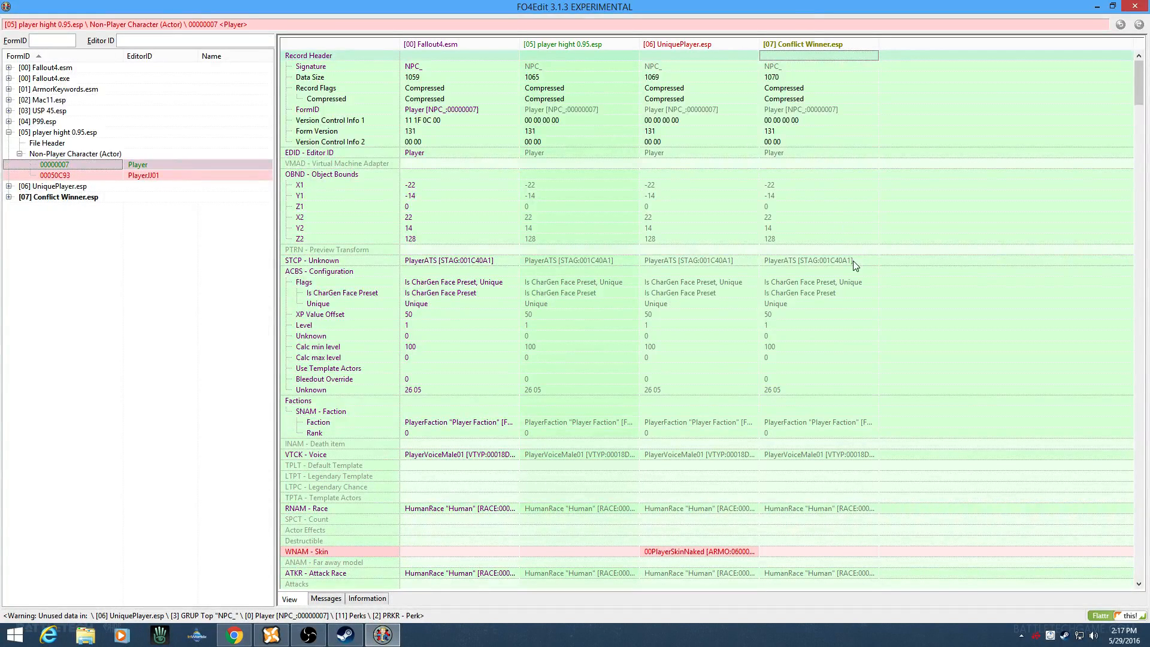
pyautogui.scroll(-2, 938, 241)
pyautogui.scroll(-8, 934, 240)
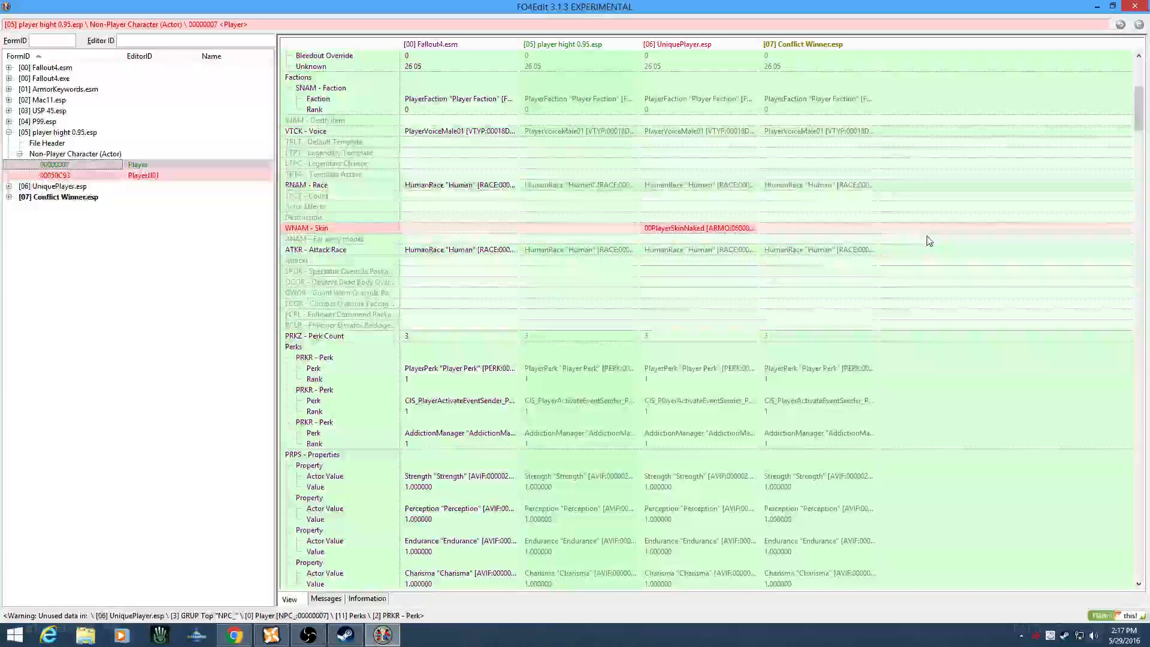
pyautogui.scroll(2, 917, 237)
pyautogui.moveTo(749, 293); pyautogui.dragTo(788, 297)
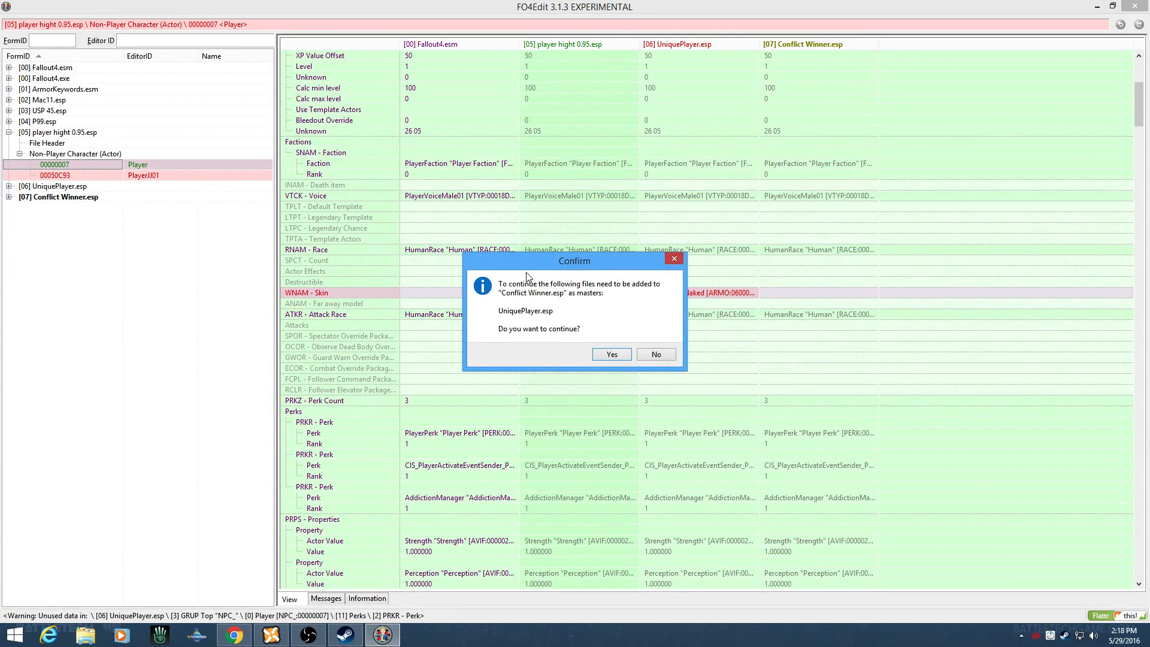
pyautogui.click(611, 356)
# Step: Check the rest of the Player record for conflicts, including the AI data and height fields, and consult the color-coding information
pyautogui.scroll(-1, 822, 293)
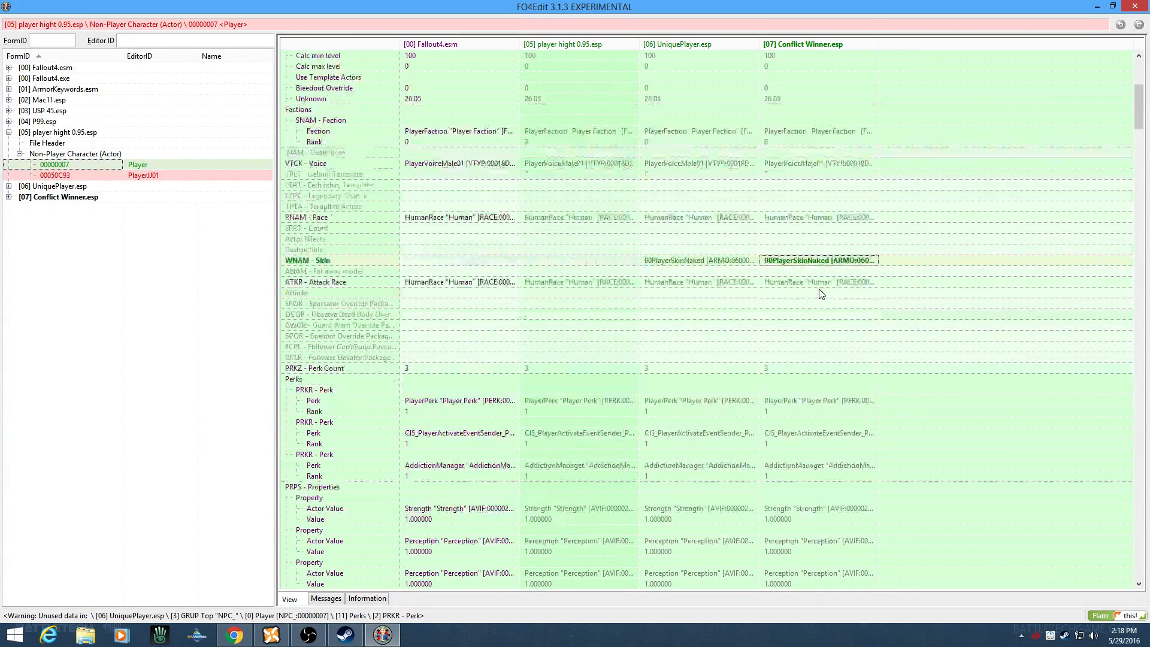
pyautogui.scroll(-20, 822, 294)
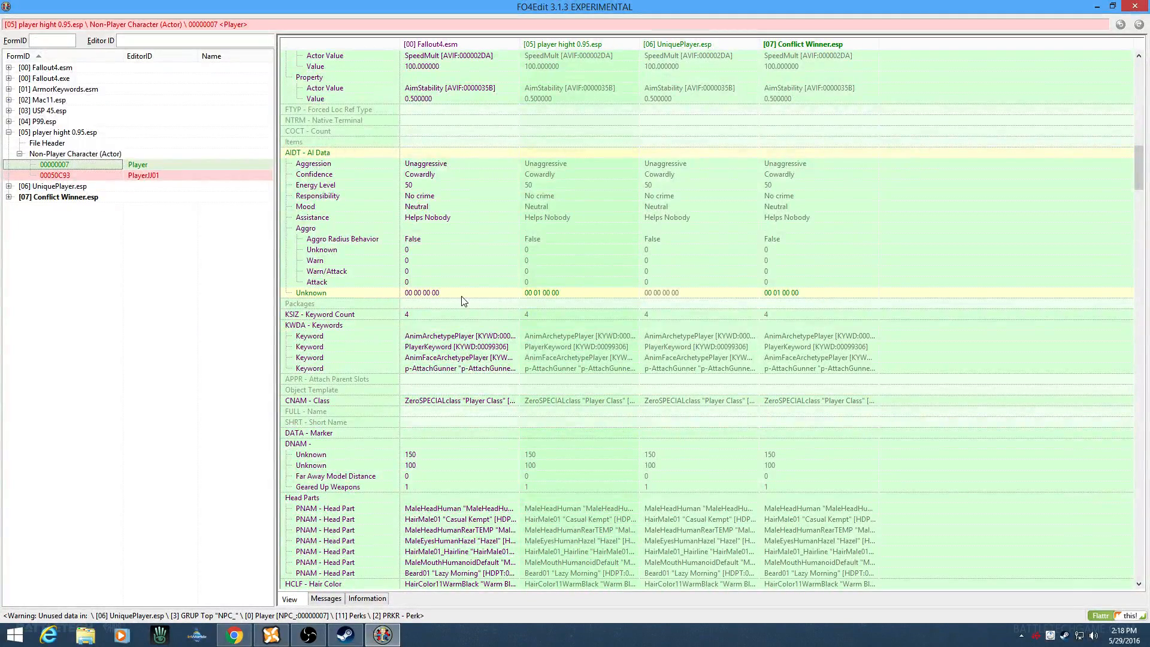
pyautogui.click(580, 294)
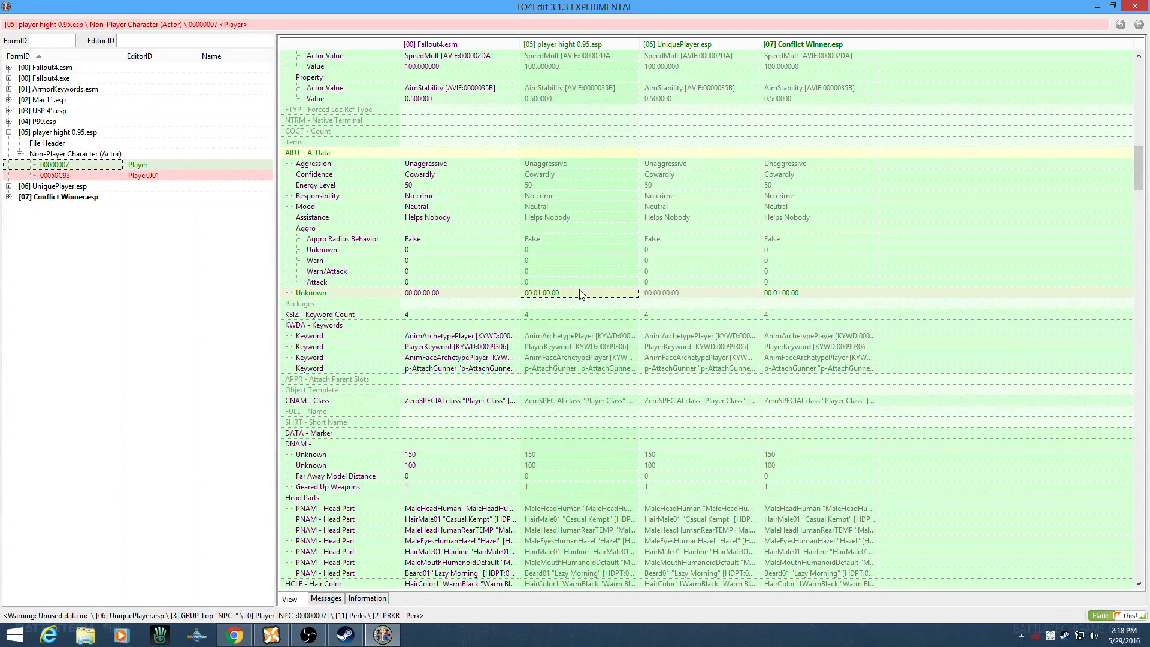
pyautogui.scroll(5, 796, 301)
pyautogui.scroll(-10, 796, 301)
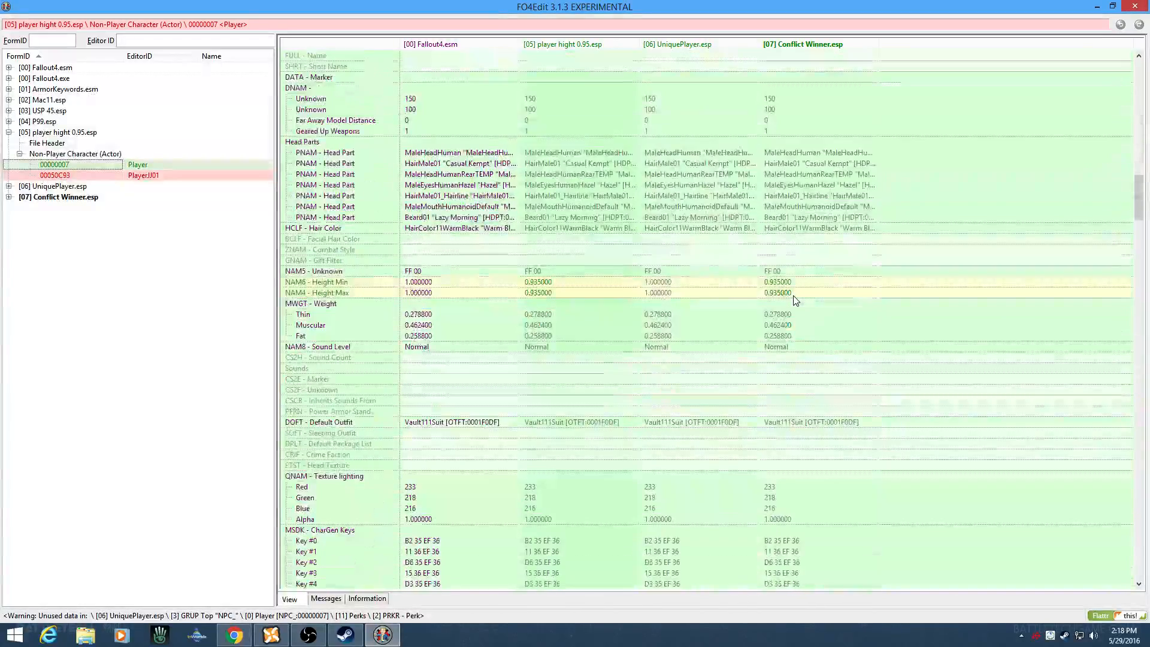
pyautogui.click(560, 282)
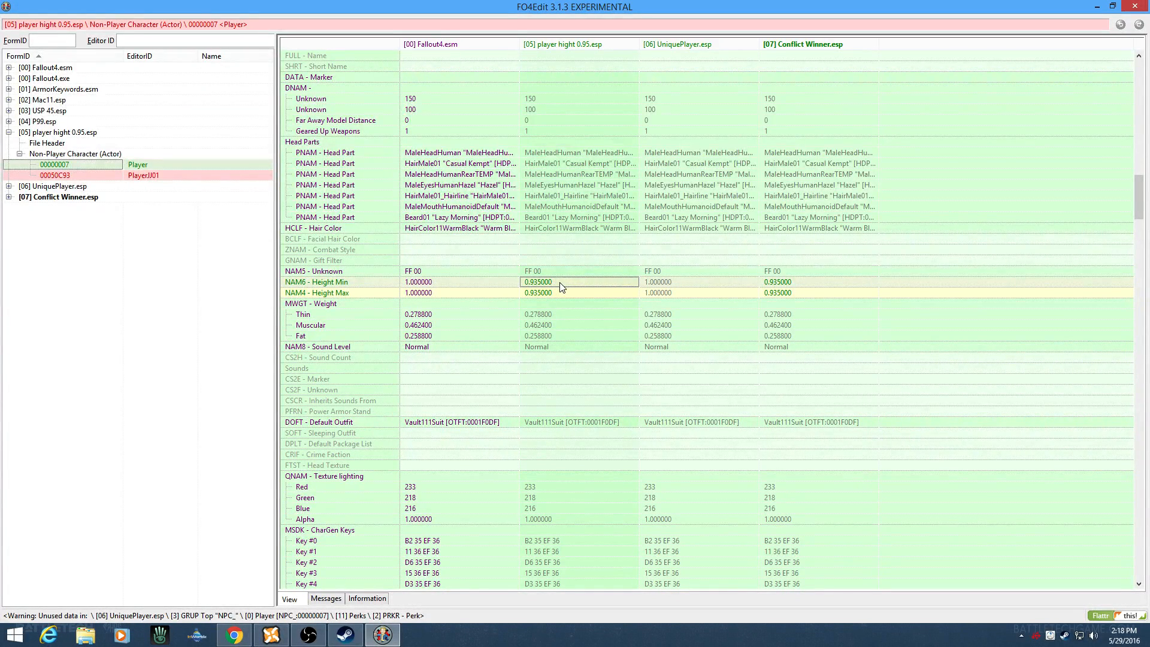
pyautogui.scroll(-15, 803, 301)
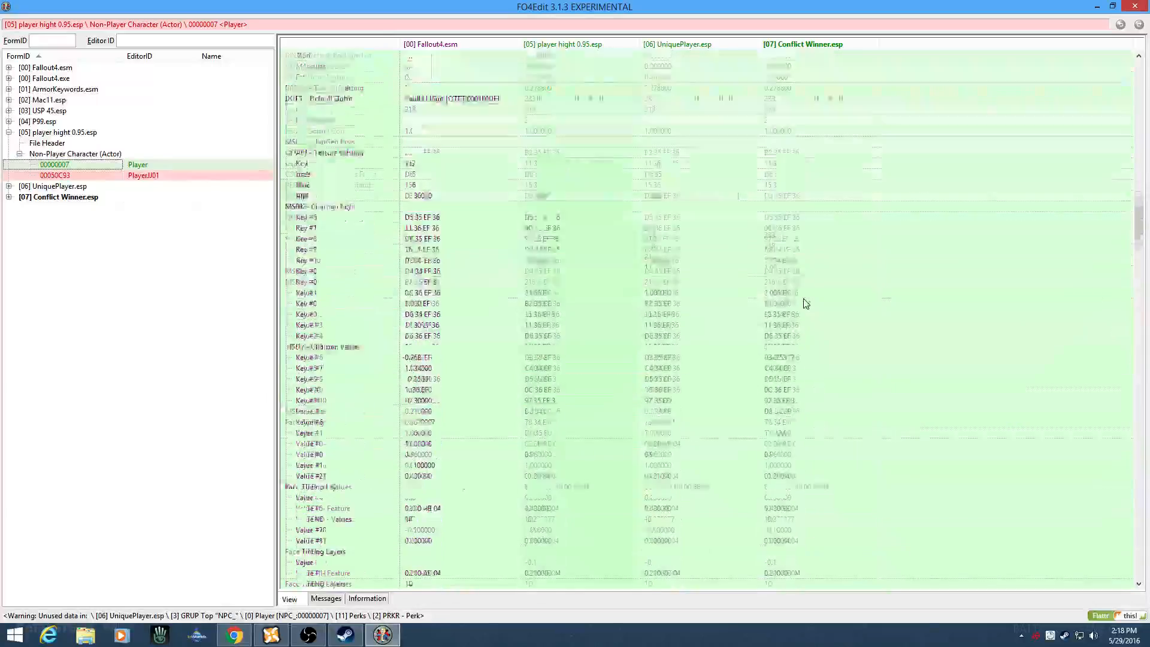
pyautogui.scroll(-15, 806, 303)
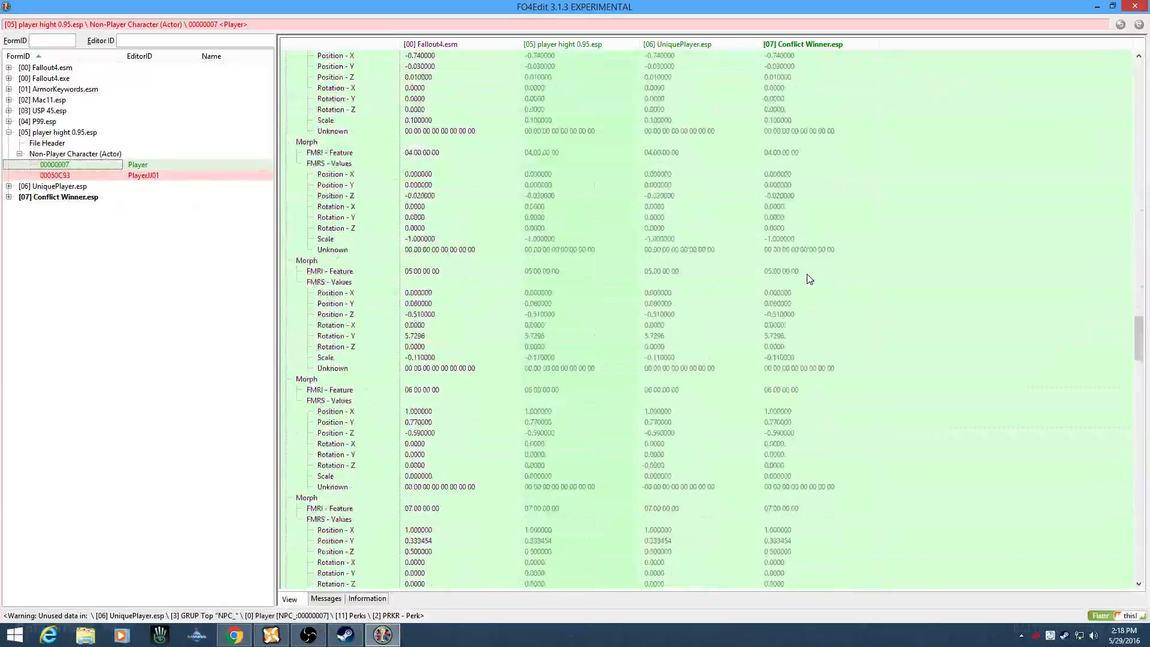
pyautogui.scroll(-15, 810, 277)
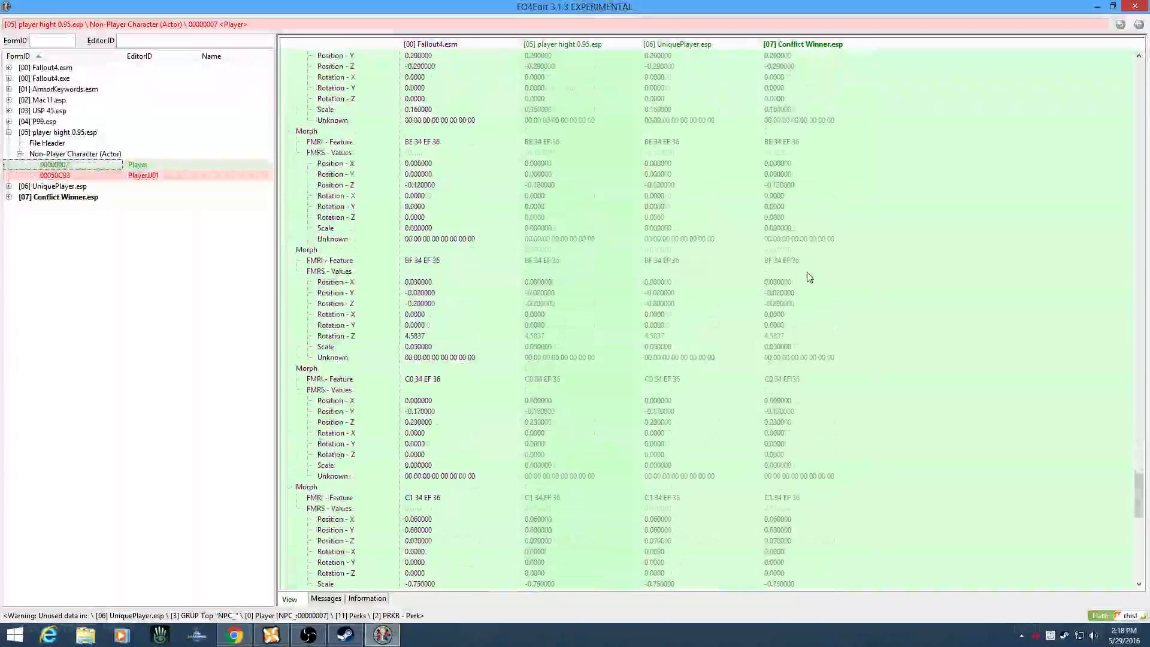
pyautogui.scroll(10, 812, 299)
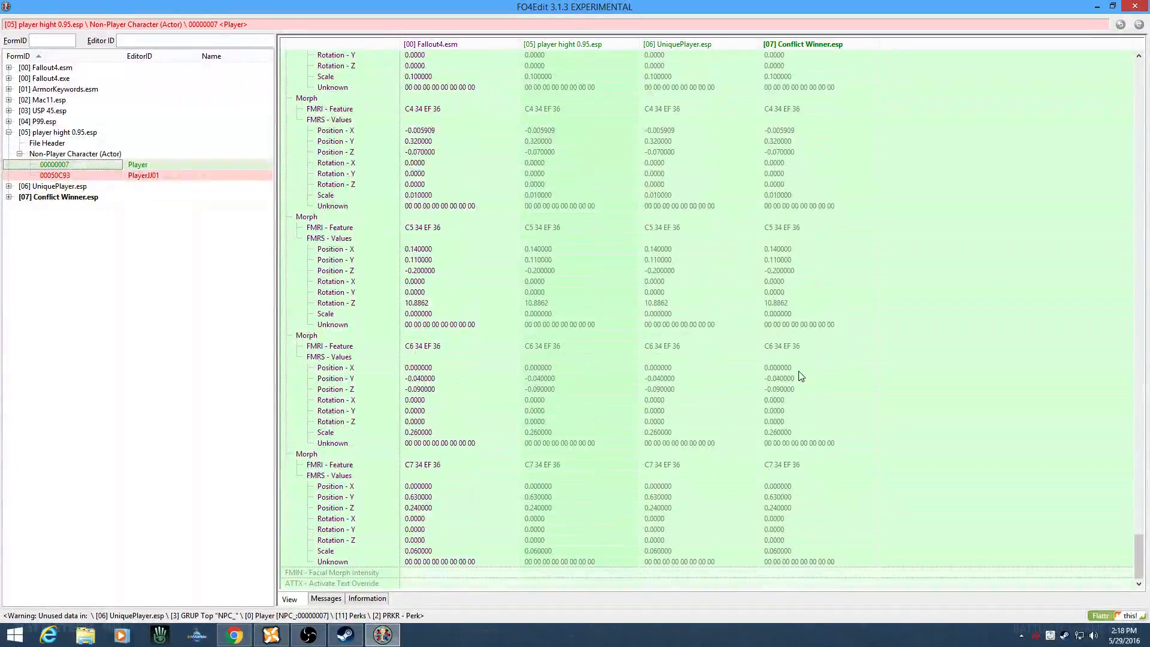
pyautogui.scroll(15, 815, 348)
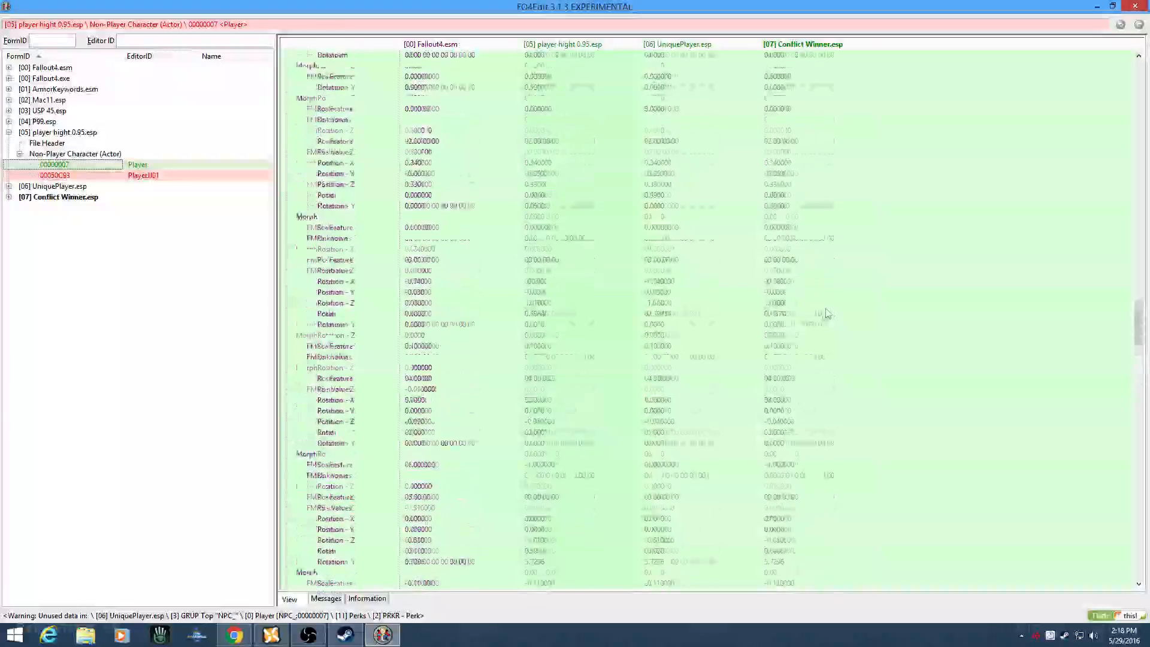
pyautogui.scroll(15, 803, 328)
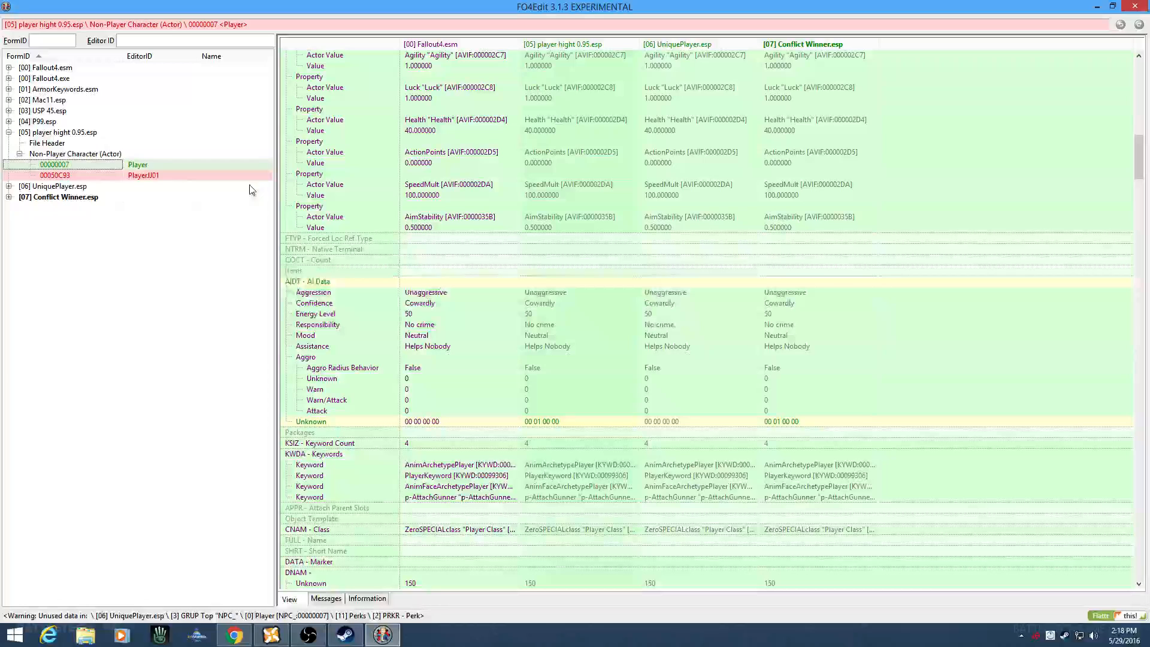
pyautogui.click(363, 600)
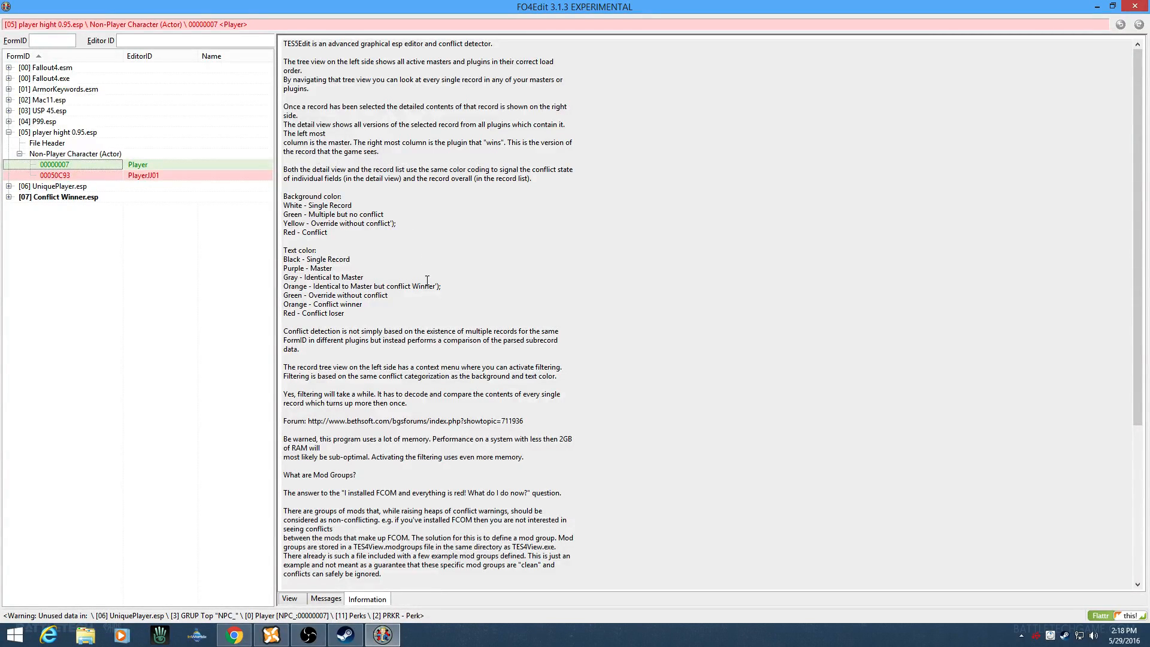
pyautogui.click(294, 602)
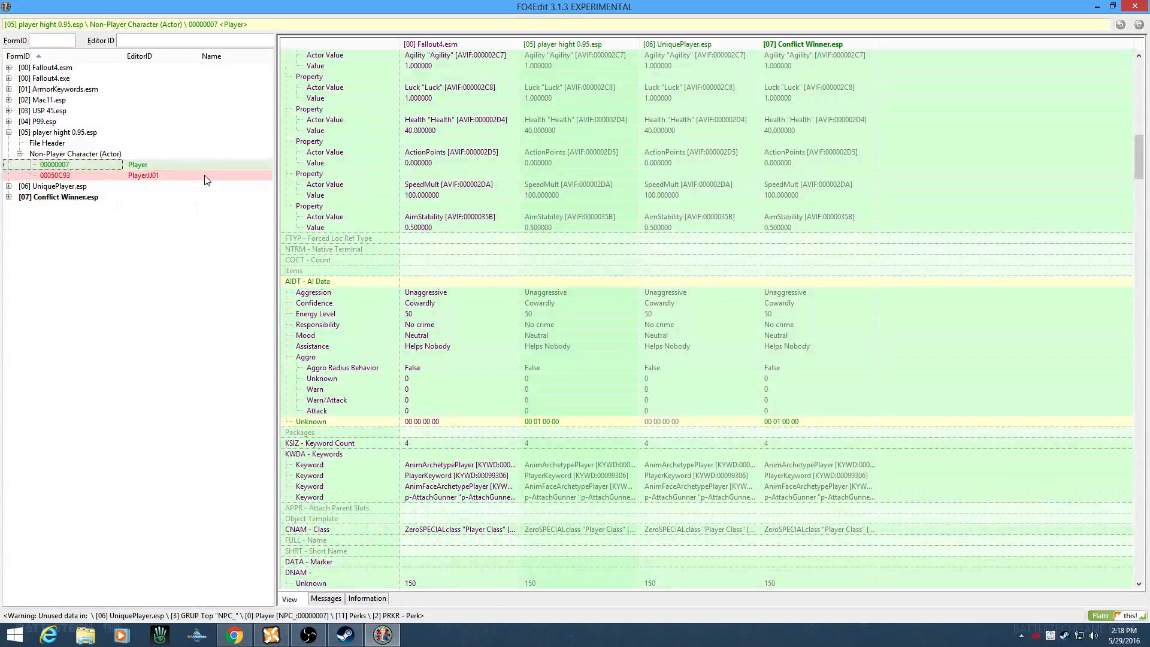
# Step: Open the PlayerJJ01 record under player hight 0.95.esp and compare its height and CharGen key values across the plugins
pyautogui.click(205, 175)
pyautogui.click(732, 173)
pyautogui.scroll(-15, 833, 288)
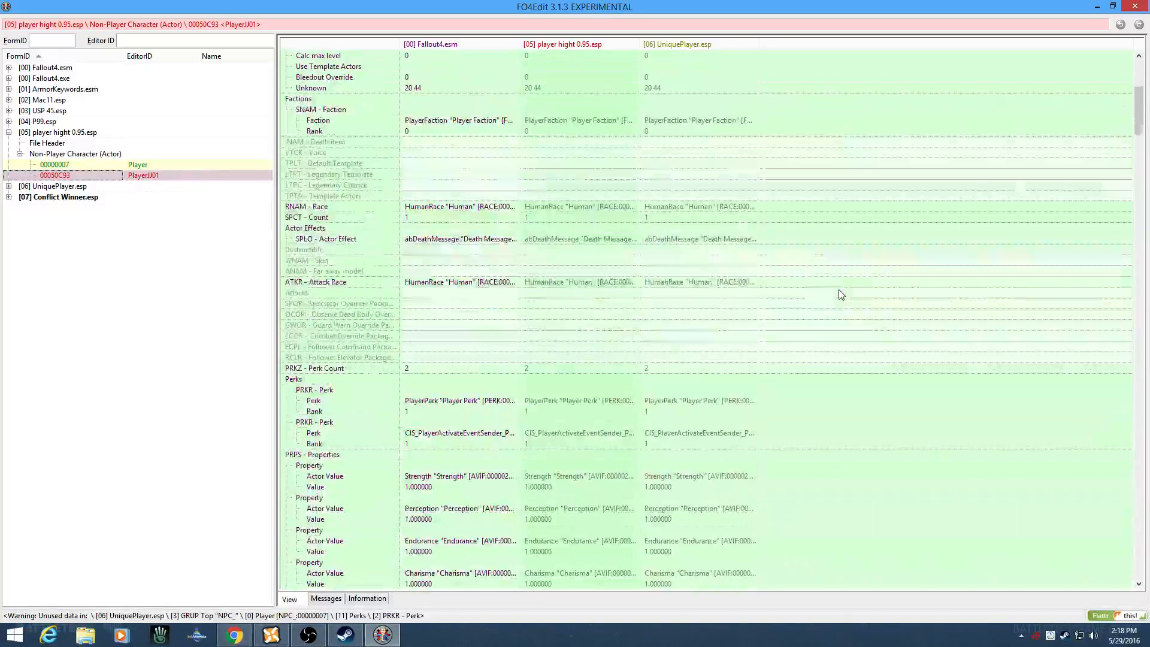
pyautogui.scroll(-15, 833, 292)
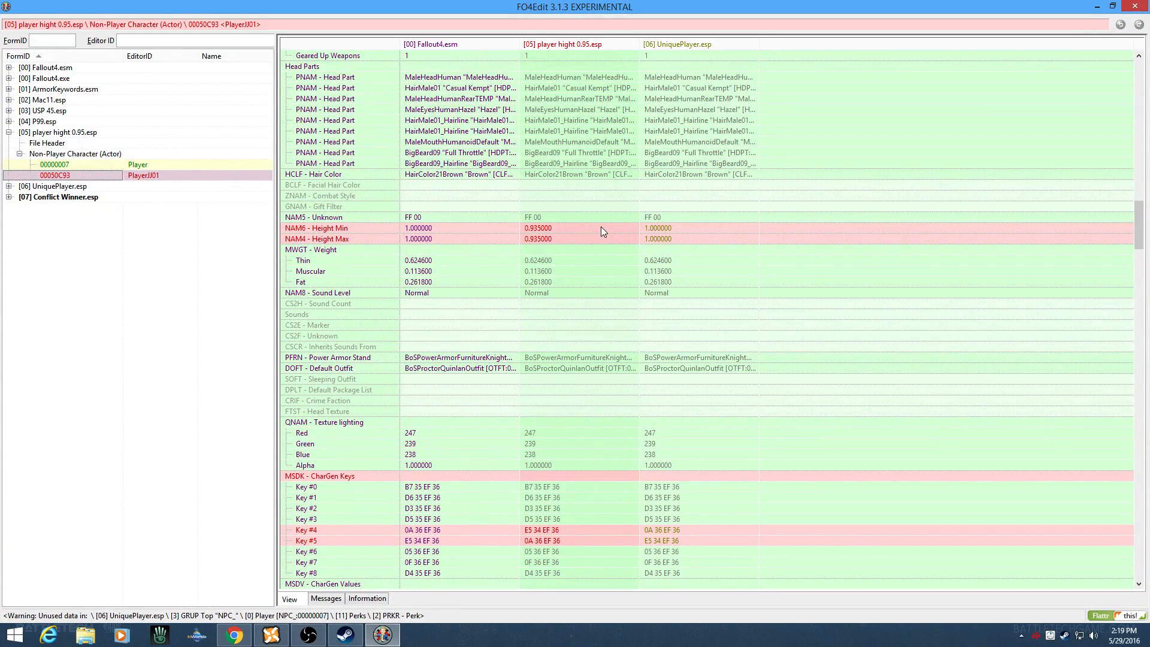
pyautogui.scroll(4, 602, 226)
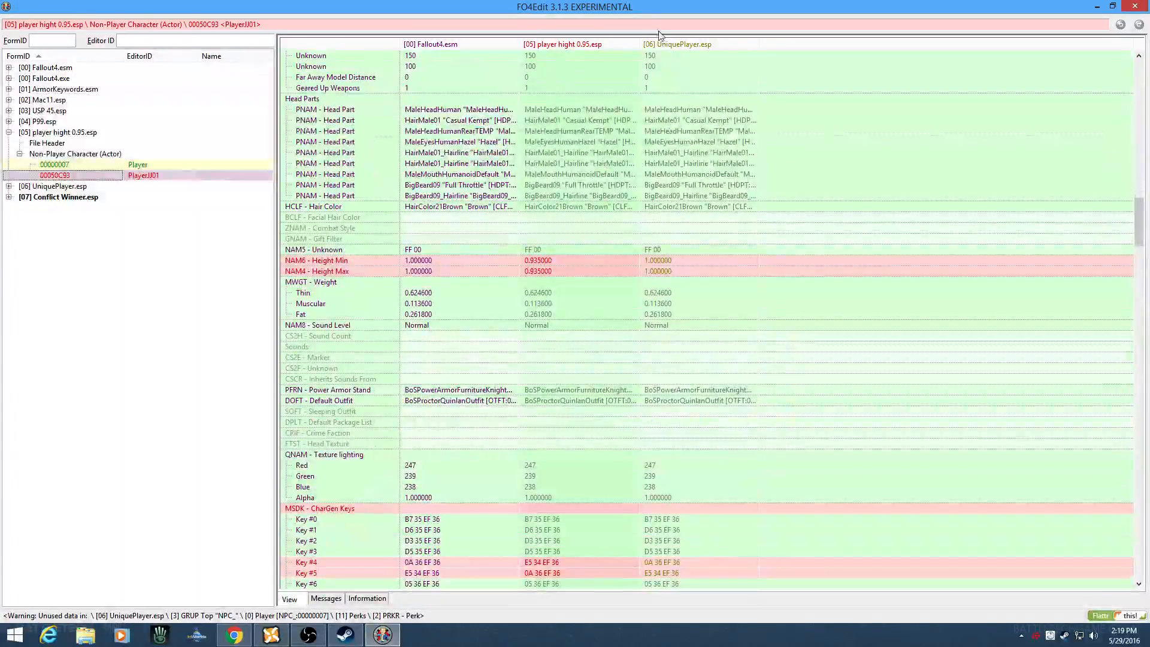
# Step: Copy the player hight 0.95.esp version of the PlayerJJ01 record as an override into Conflict Winner.esp
pyautogui.rightClick(584, 48)
pyautogui.click(611, 51)
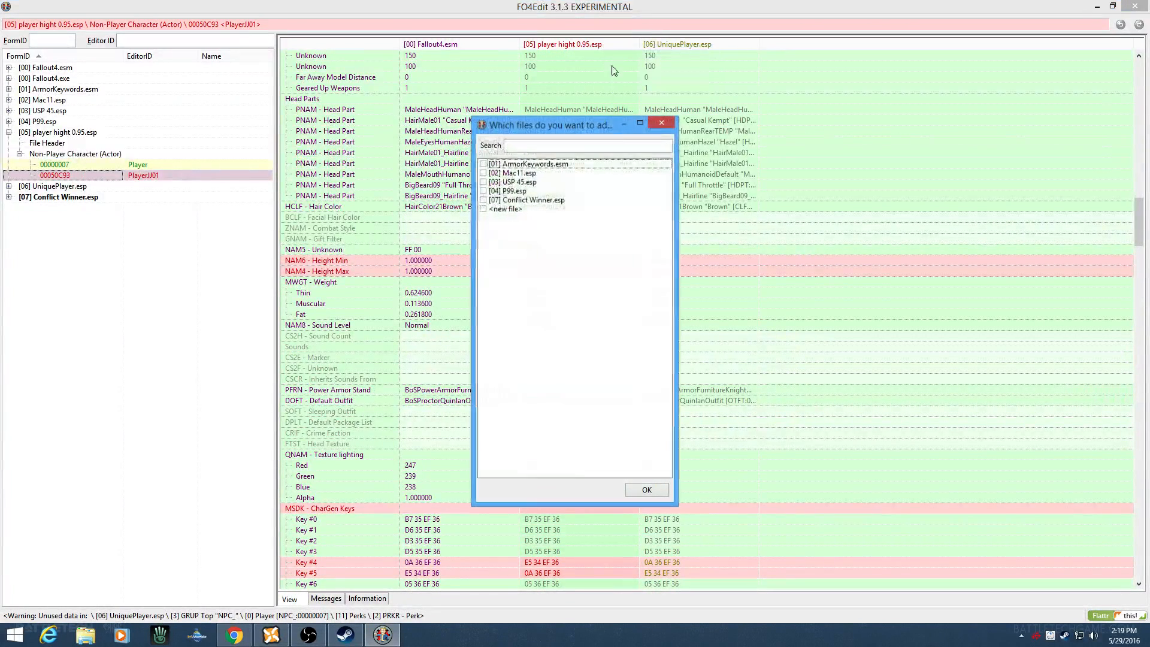
pyautogui.click(484, 200)
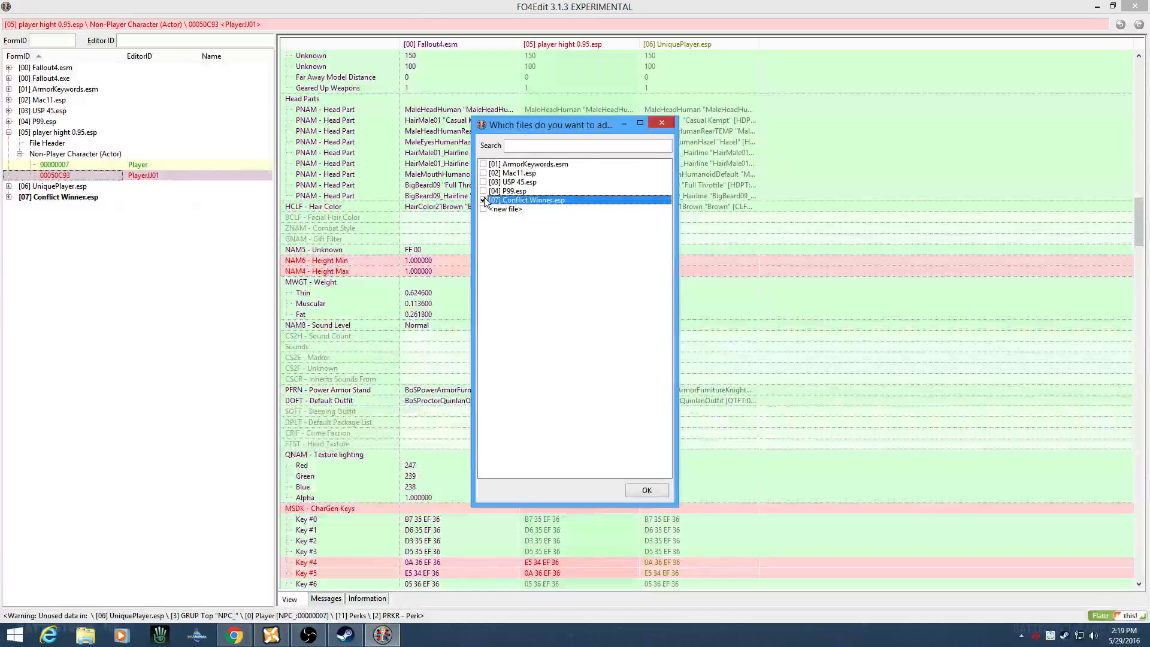
pyautogui.click(657, 490)
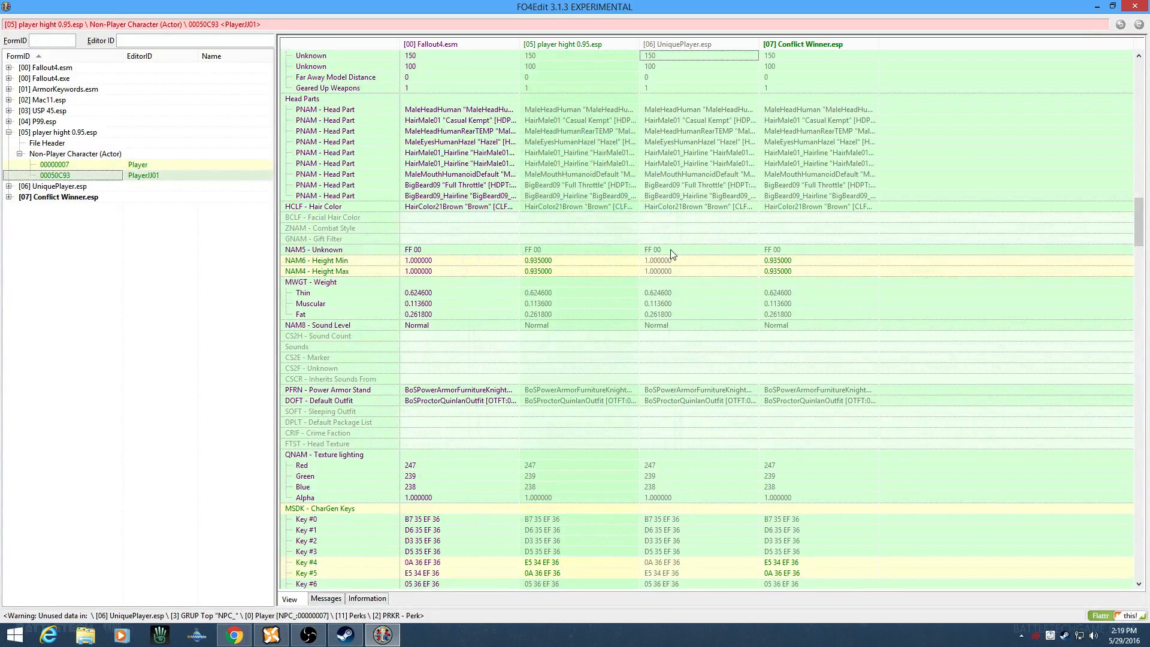
# Step: Review the whole PlayerJJ01 record for remaining conflicts, including the height fields, CharGen keys and face morphs in the Conflict Winner.esp override
pyautogui.scroll(15, 674, 239)
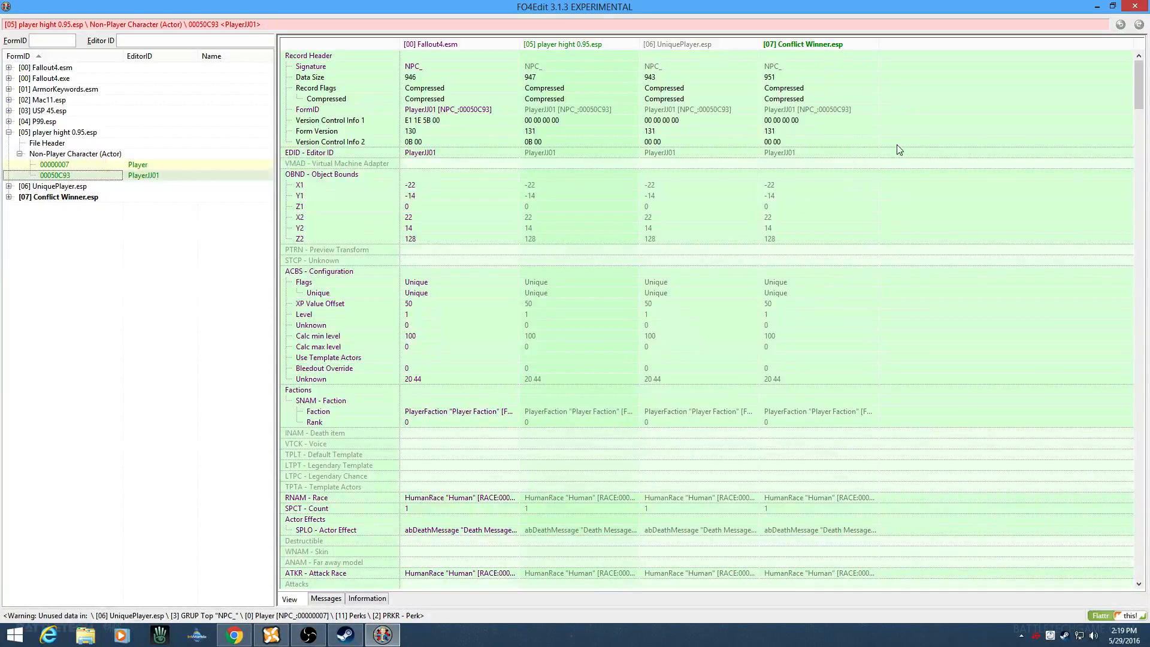
pyautogui.scroll(-20, 855, 294)
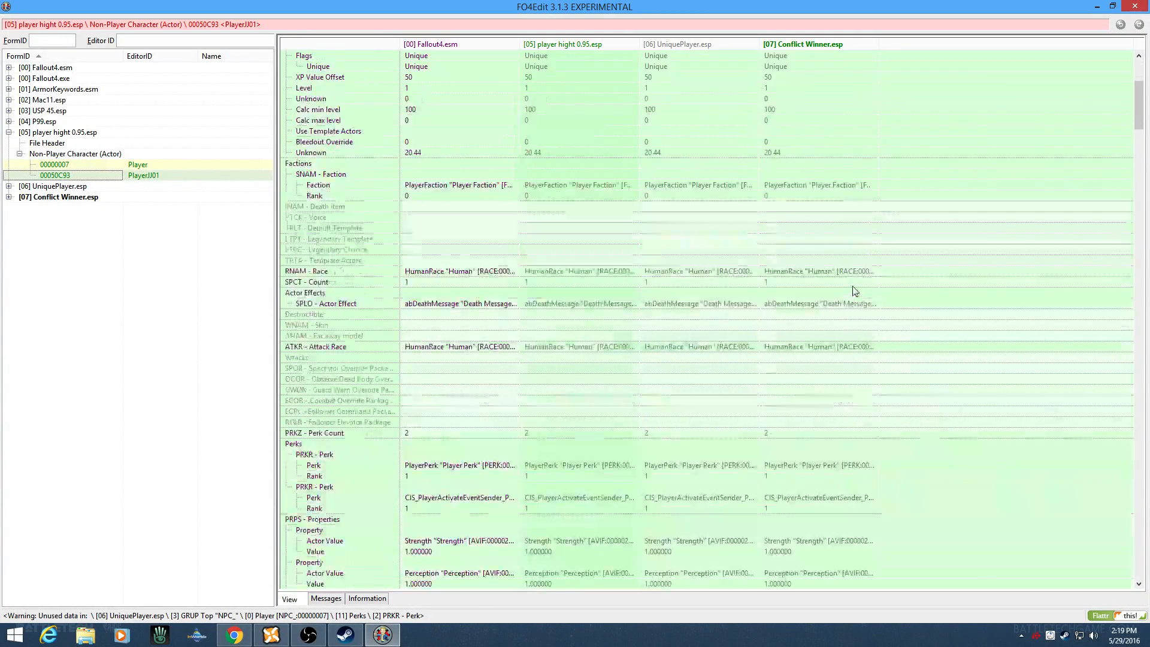
pyautogui.scroll(-15, 863, 283)
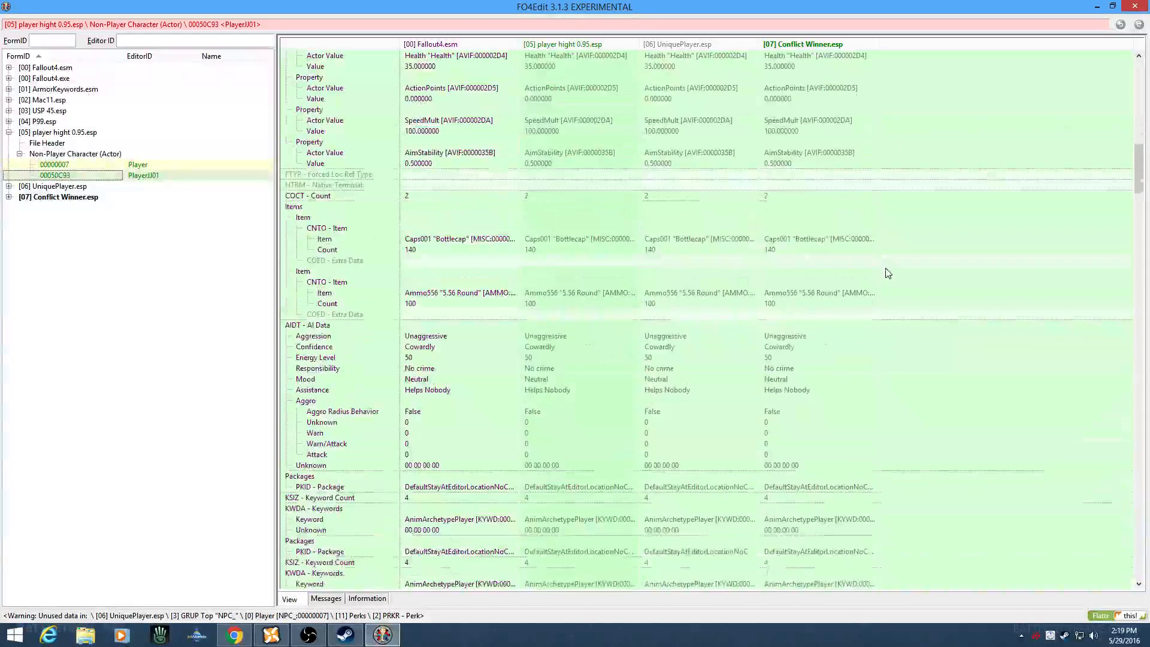
pyautogui.scroll(-11, 888, 273)
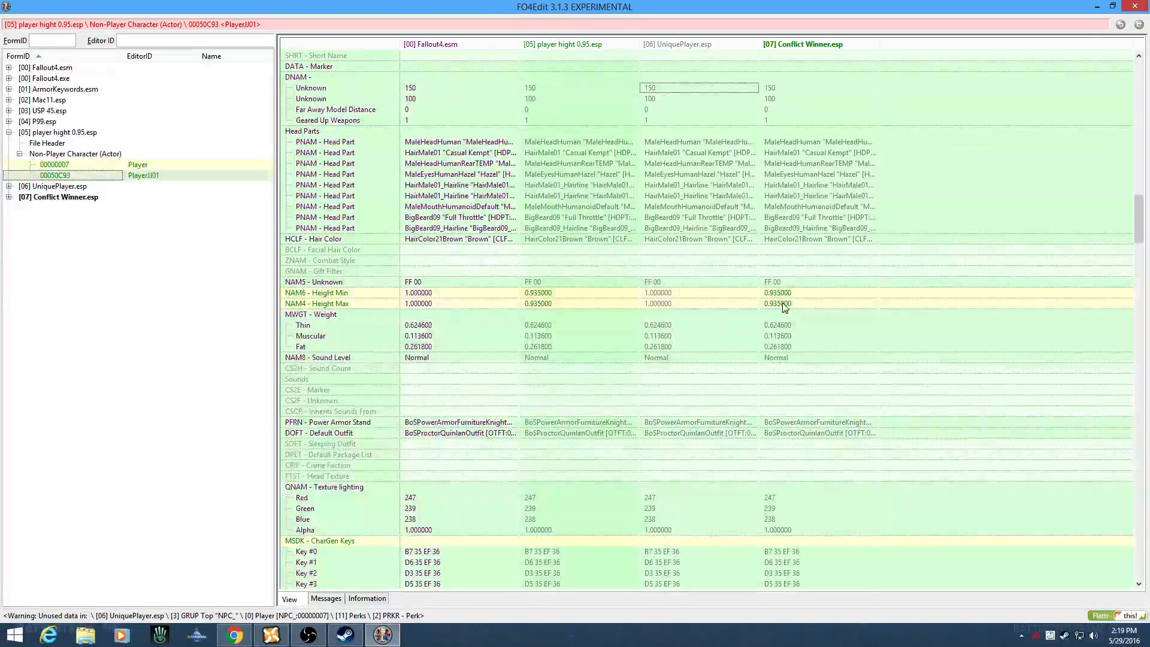
pyautogui.scroll(-4, 783, 306)
pyautogui.scroll(-6, 782, 306)
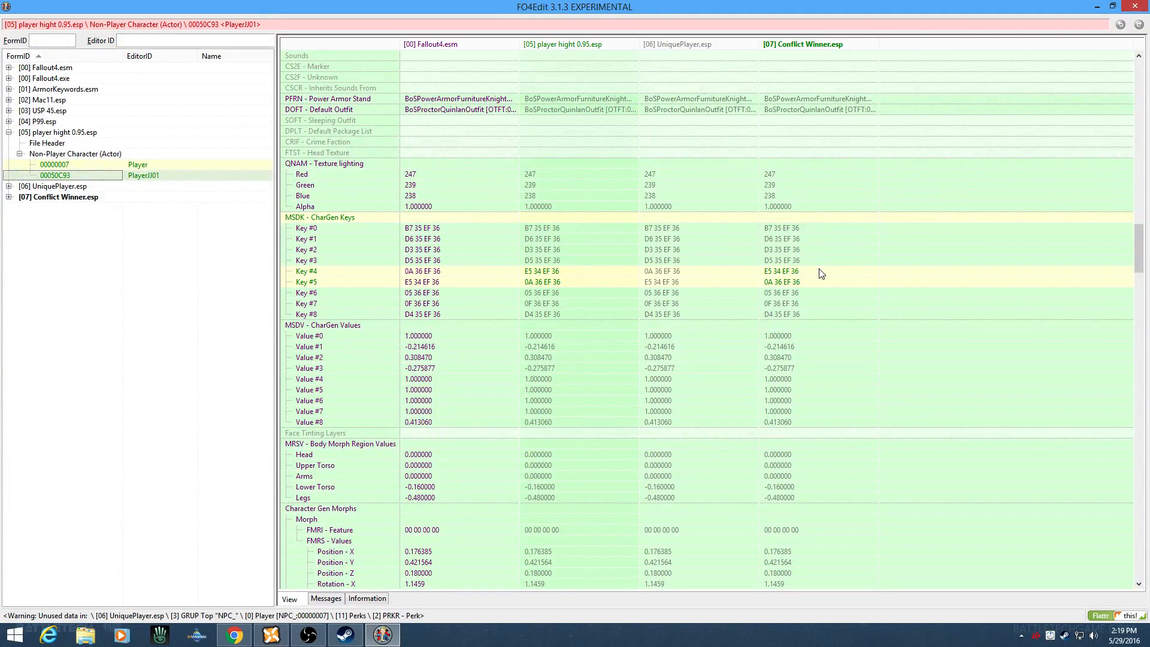
pyautogui.scroll(-20, 821, 273)
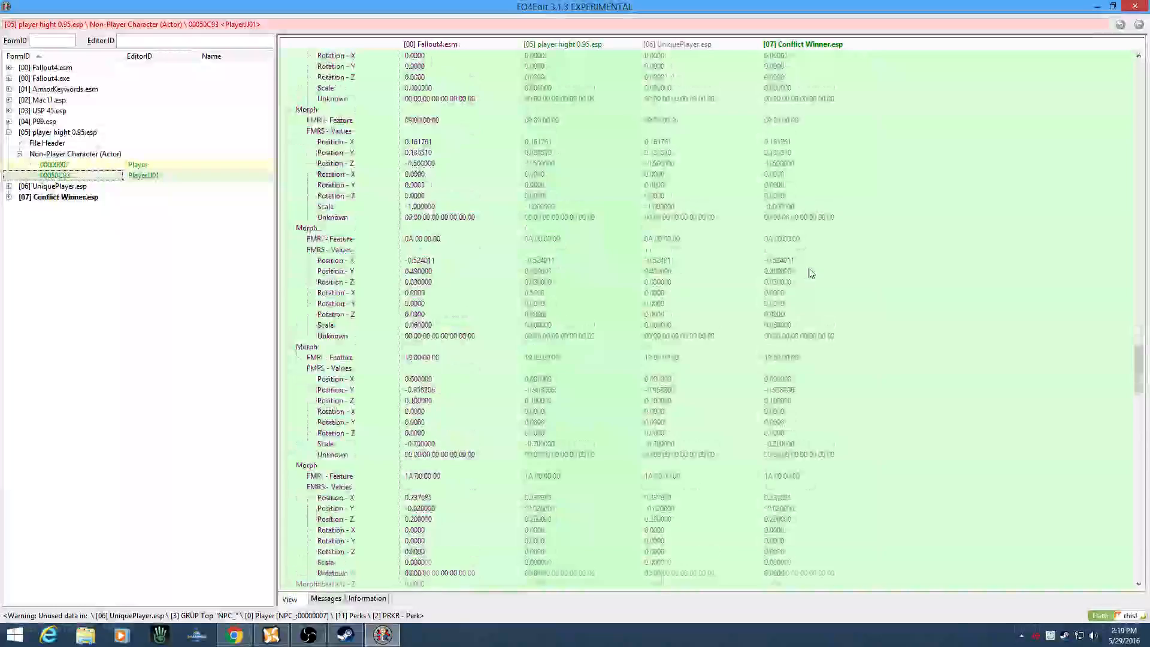
pyautogui.scroll(-15, 810, 273)
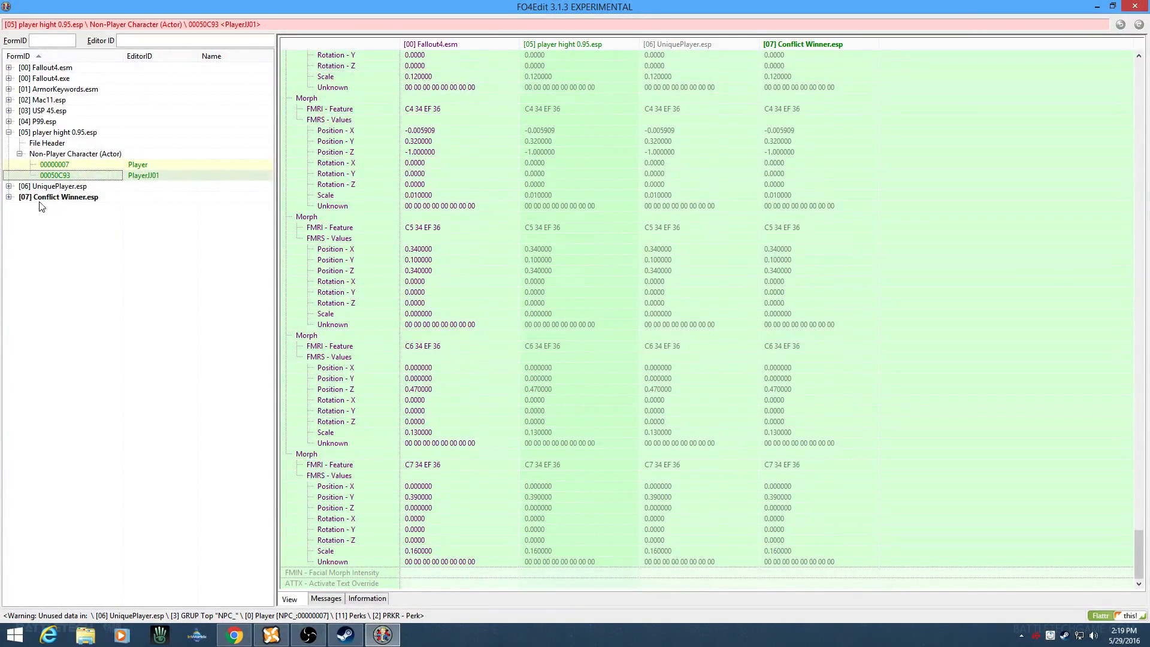
# Step: Examine the record groups of UniquePlayer.esp and check its Player and PlayerJJ01 records against Conflict Winner.esp
pyautogui.click(9, 186)
pyautogui.click(19, 208)
pyautogui.click(19, 240)
pyautogui.click(19, 262)
pyautogui.click(154, 275)
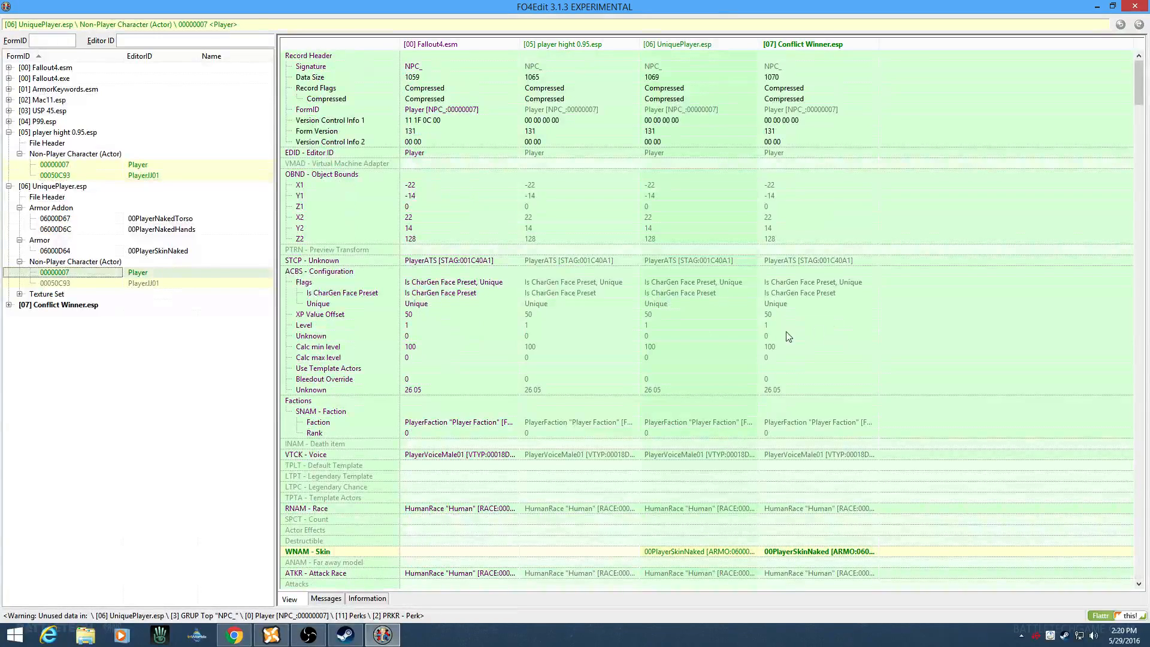
pyautogui.click(743, 412)
pyautogui.scroll(-3, 773, 461)
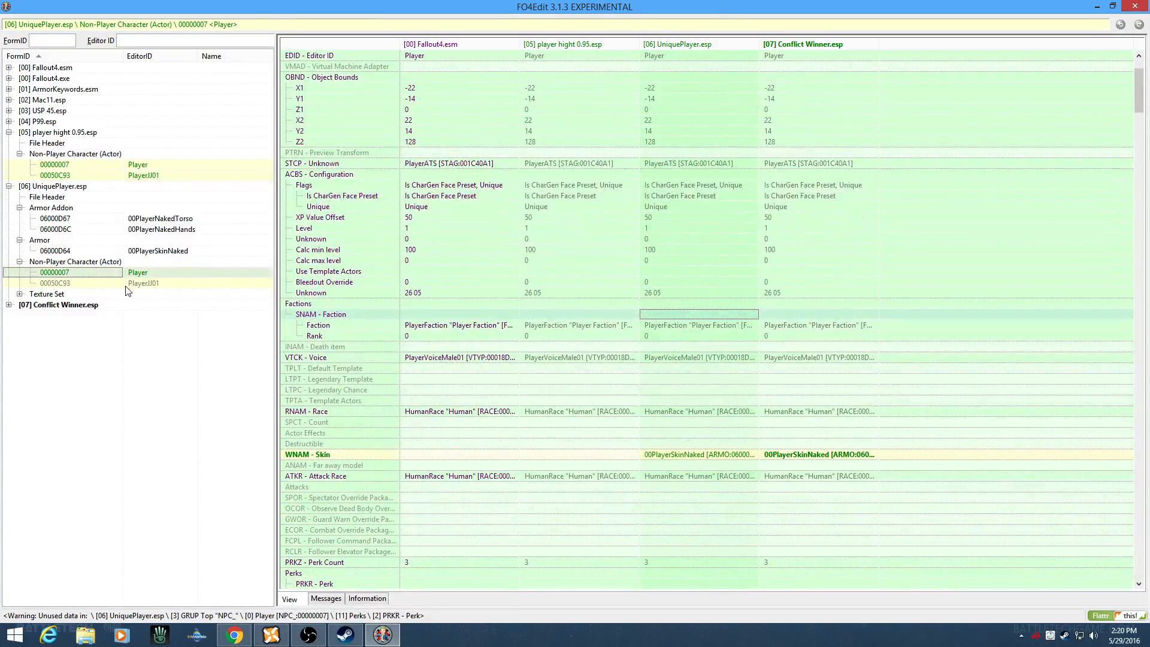
pyautogui.click(159, 285)
pyautogui.scroll(-15, 791, 362)
pyautogui.scroll(-15, 787, 358)
pyautogui.click(20, 294)
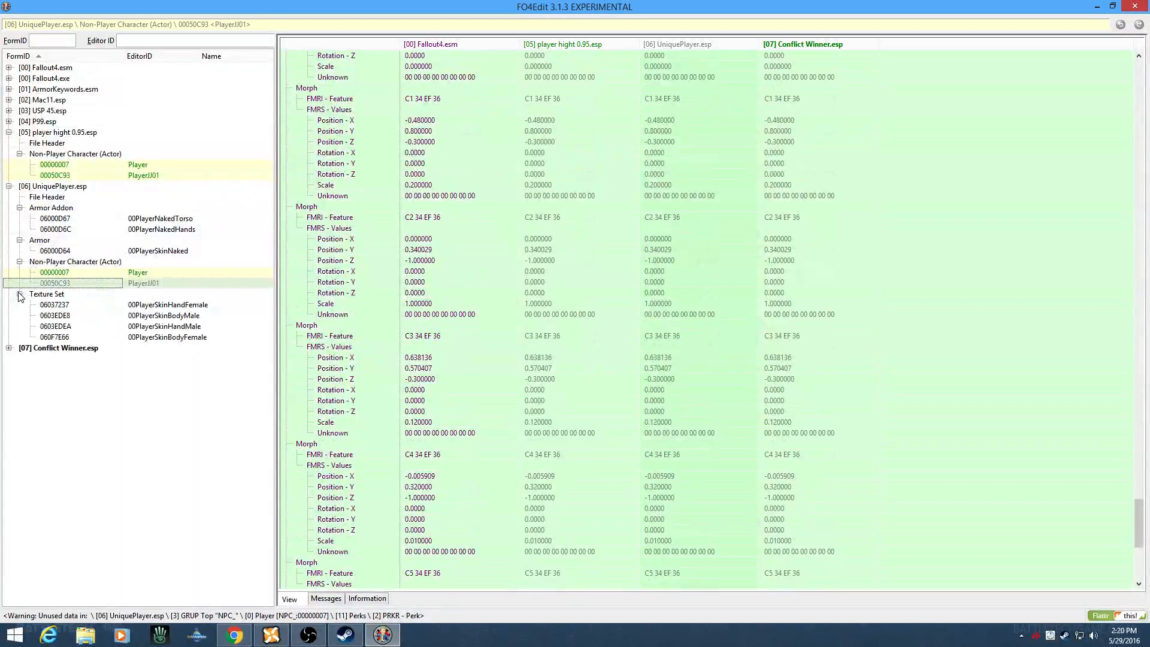
# Step: Collapse both player plugins and compare the LLI_Raider_Weapons leveled item in Mac11.esp with the P99.esp version
pyautogui.click(9, 132)
pyautogui.click(9, 143)
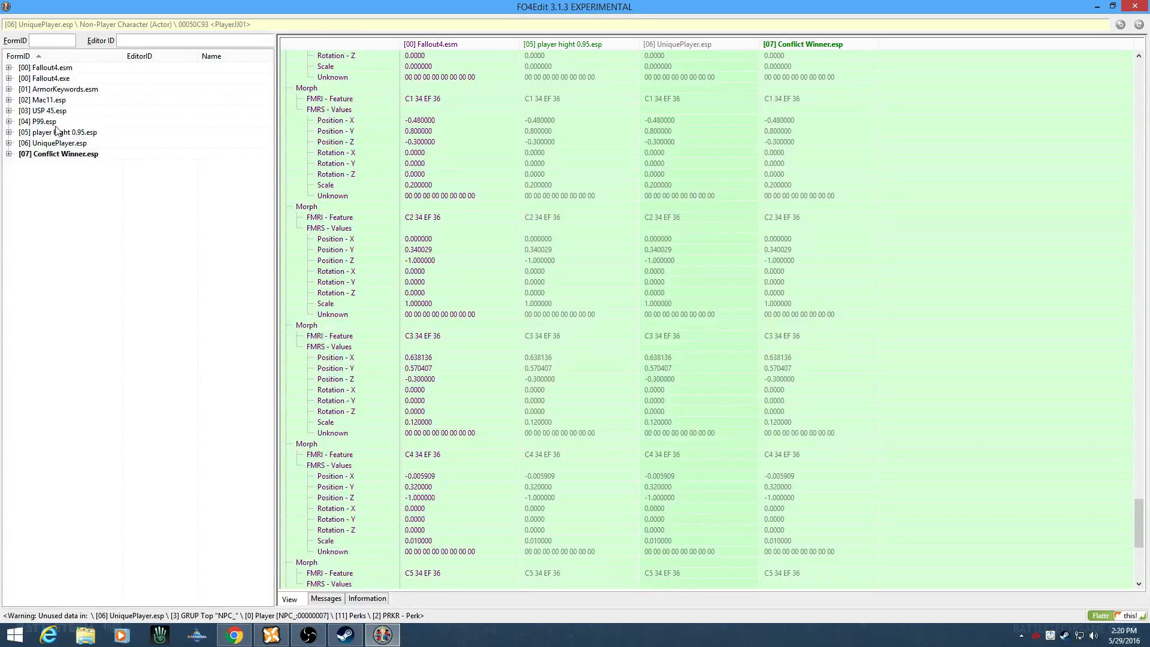
pyautogui.click(9, 100)
pyautogui.click(20, 144)
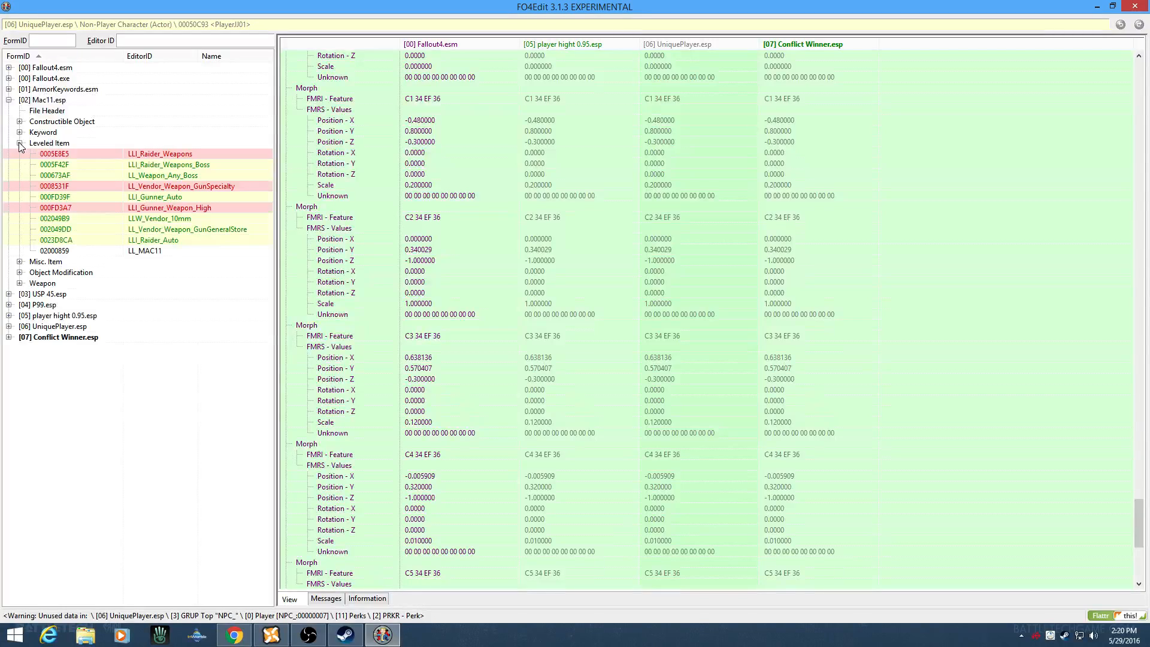
pyautogui.click(190, 153)
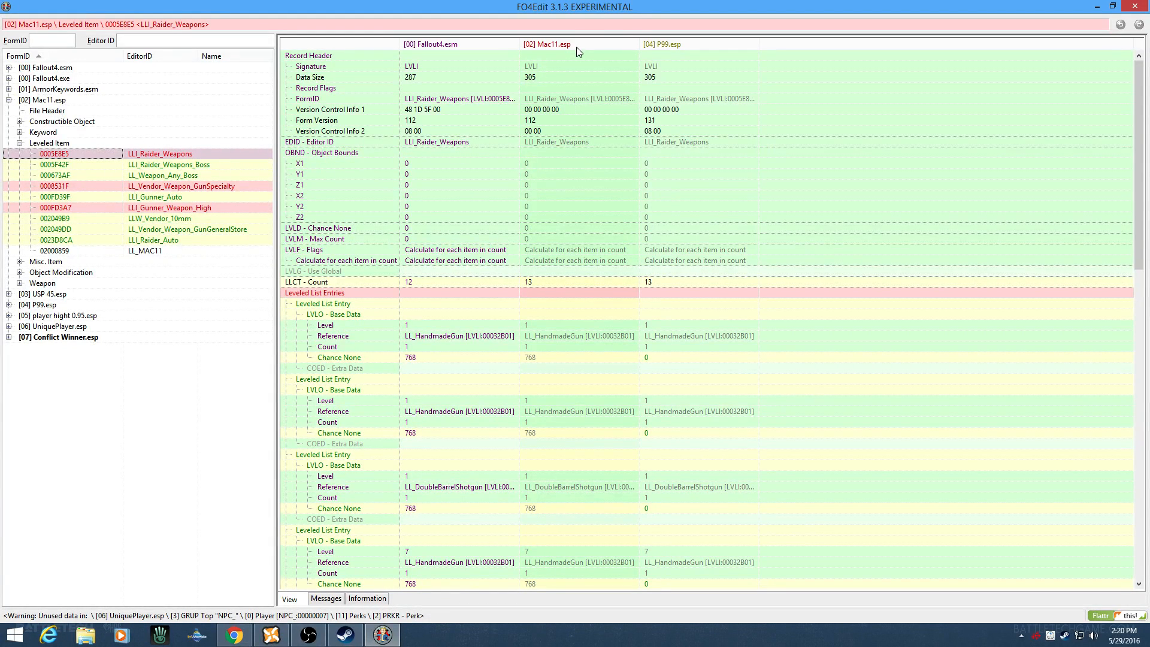
pyautogui.scroll(-18, 788, 305)
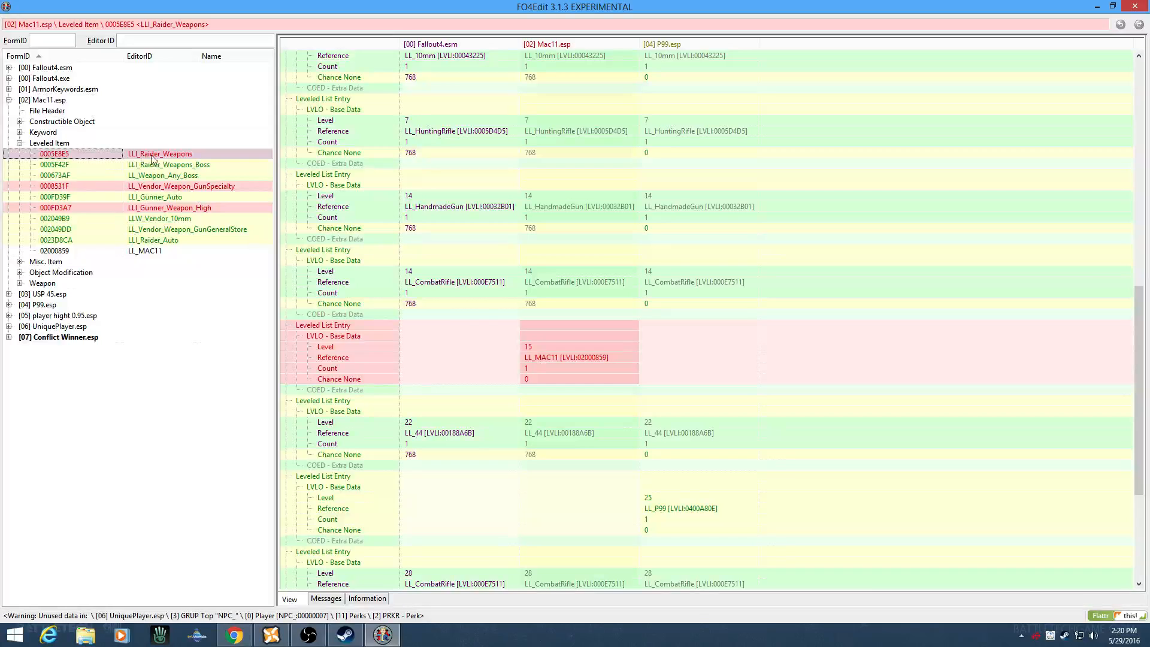
pyautogui.scroll(-7, 619, 397)
pyautogui.scroll(10, 671, 368)
pyautogui.scroll(-10, 676, 372)
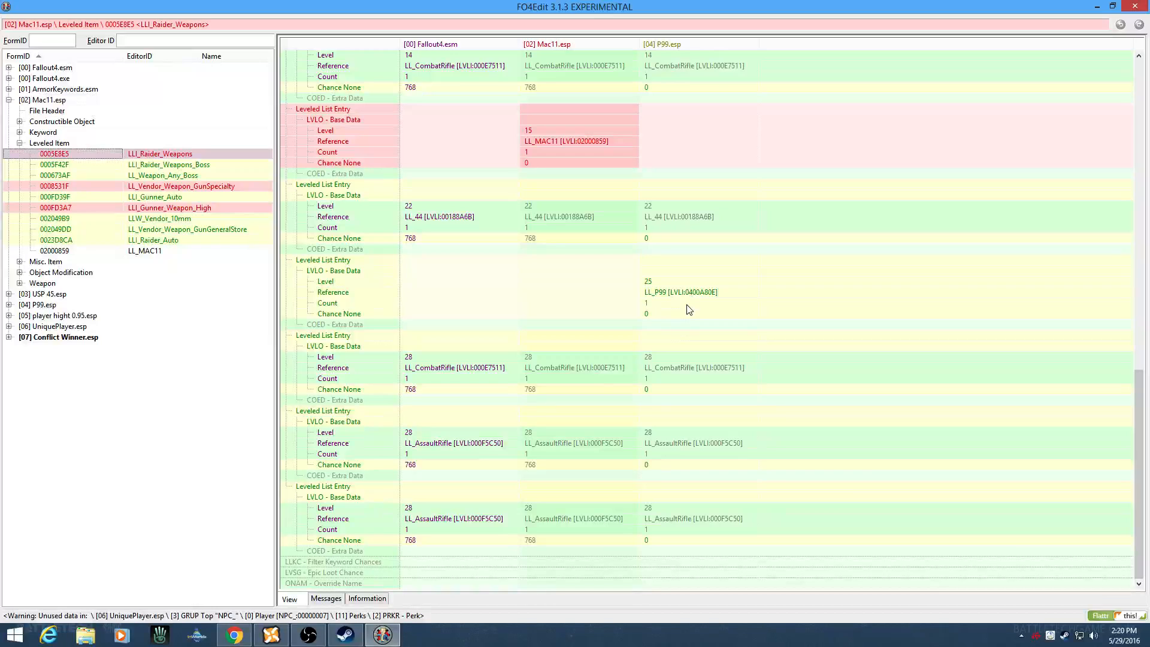
pyautogui.scroll(20, 688, 308)
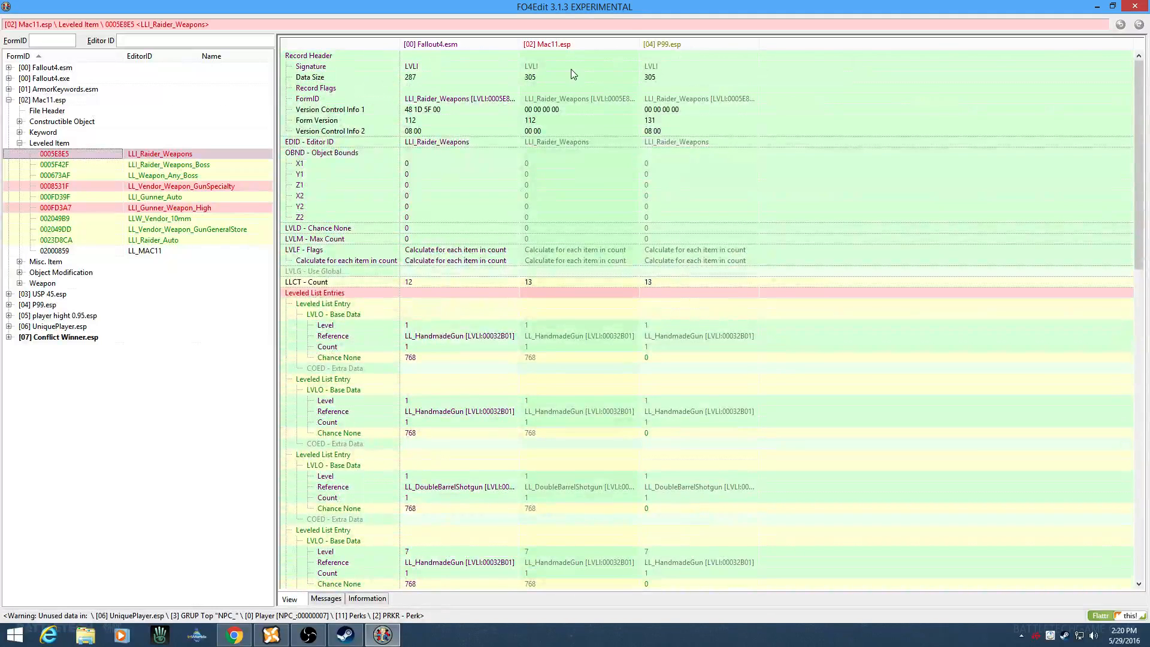
# Step: Copy the Mac11.esp version of LLI_Raider_Weapons as an override into a new file named Weapon Conflict Winner, accepting Fallout4.esm and Mac11.esp as masters
pyautogui.rightClick(606, 45)
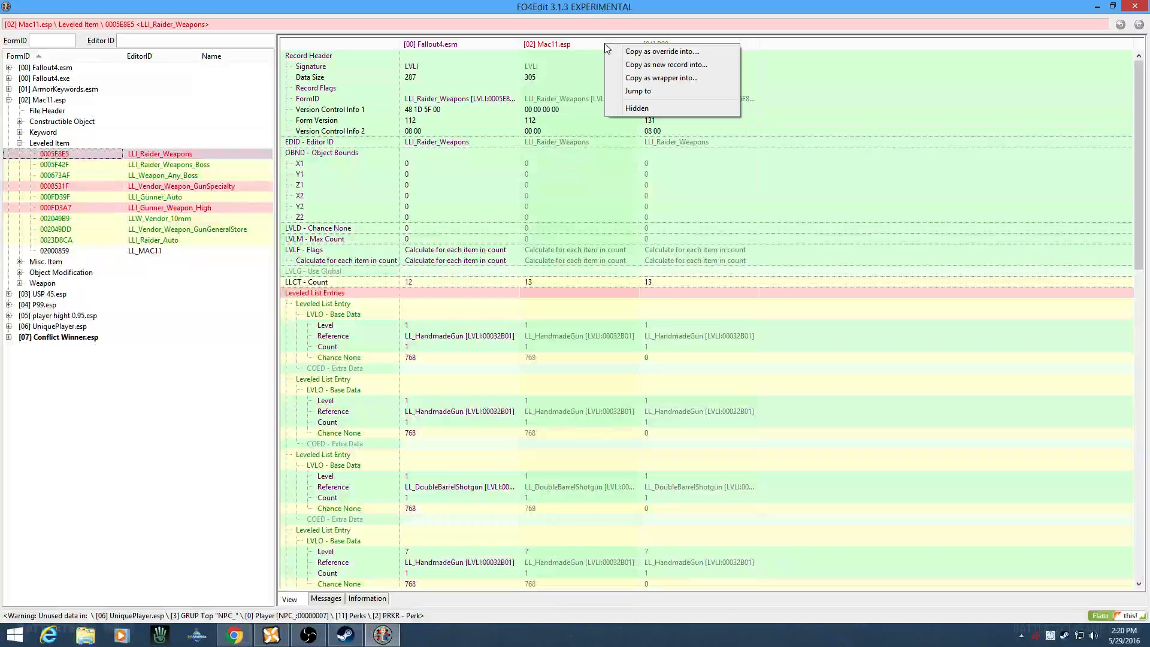
pyautogui.click(645, 53)
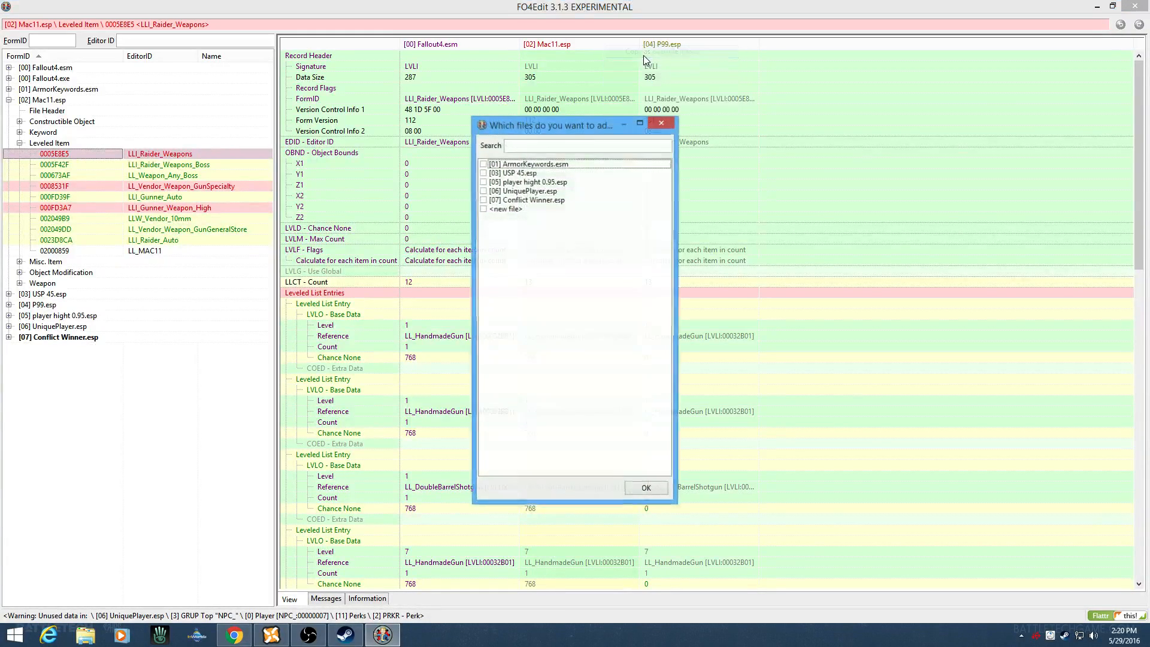
pyautogui.click(484, 209)
pyautogui.click(641, 489)
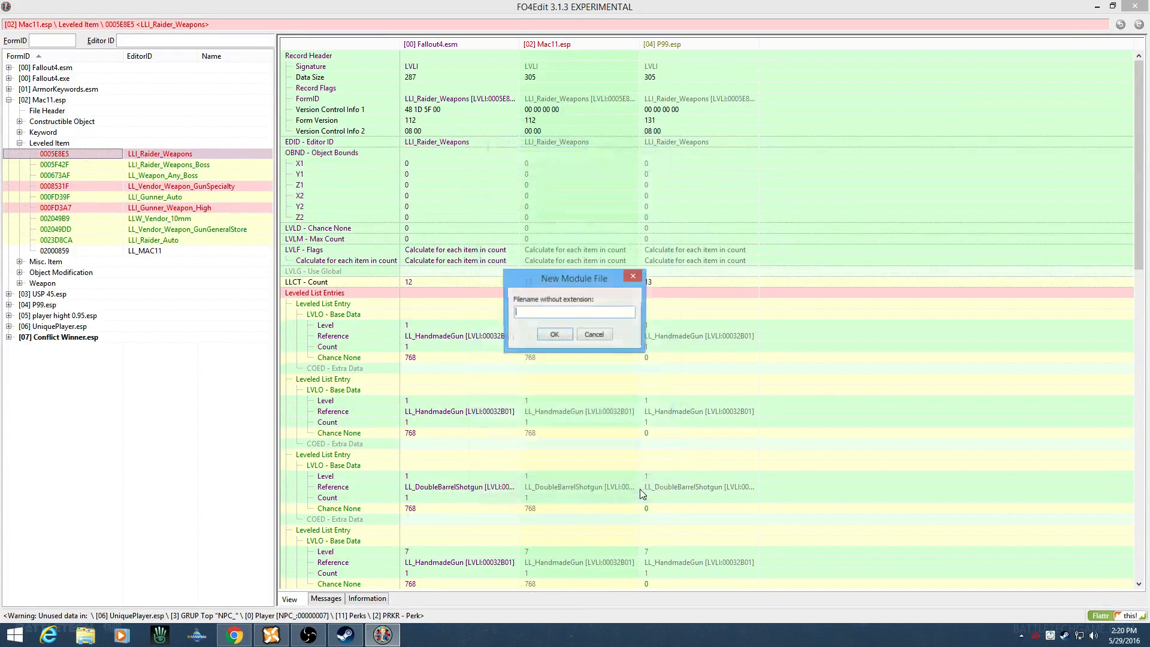
pyautogui.write('Weapon C')
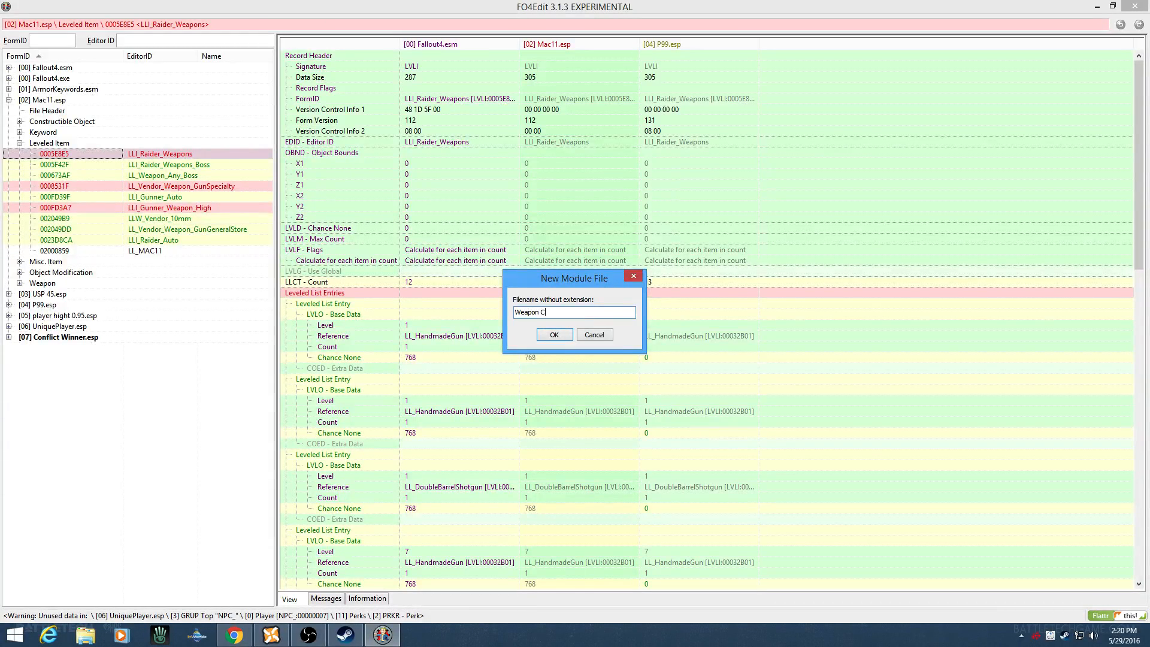
pyautogui.write('onflict Winner')
pyautogui.press('Return')
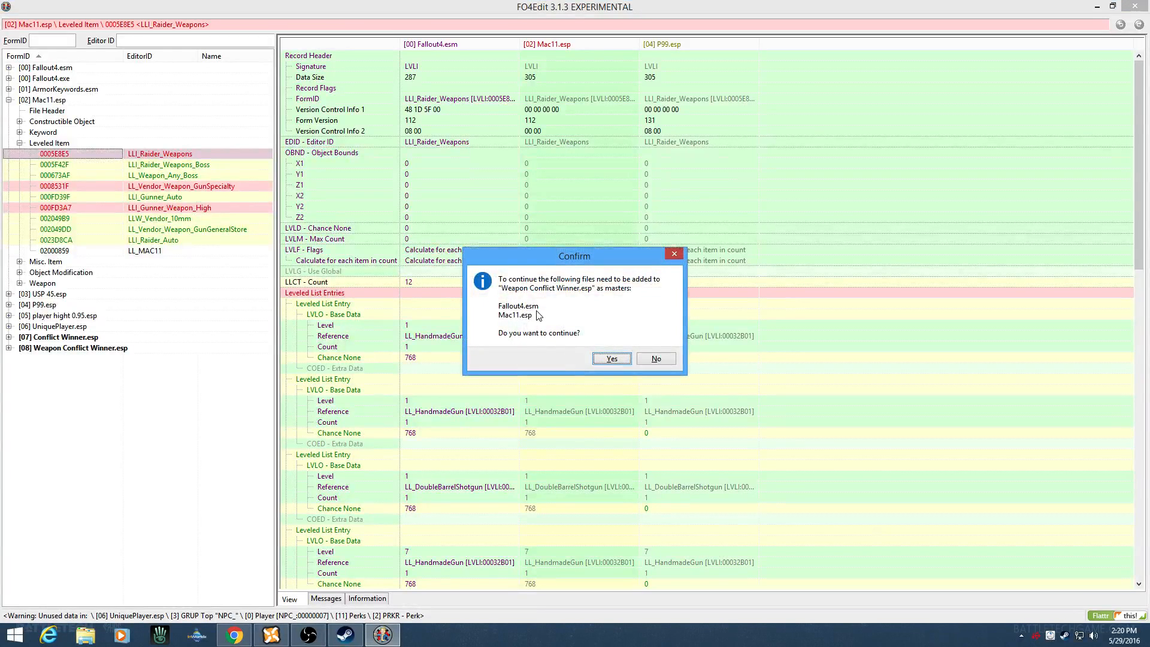
pyautogui.click(610, 358)
# Step: Copy the LL_P99 leveled list entry from P99.esp into the Weapon Conflict Winner.esp version of LLI_Raider_Weapons, accepting P99.esp as master
pyautogui.scroll(-3, 598, 296)
pyautogui.scroll(3, 596, 261)
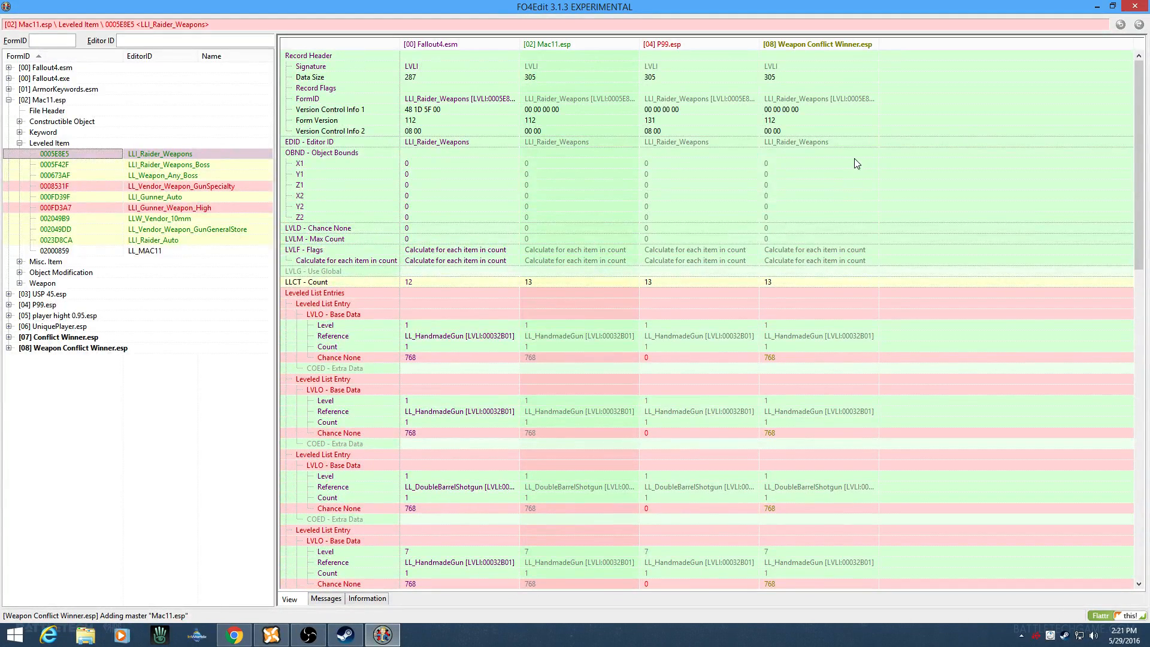
pyautogui.scroll(-4, 856, 163)
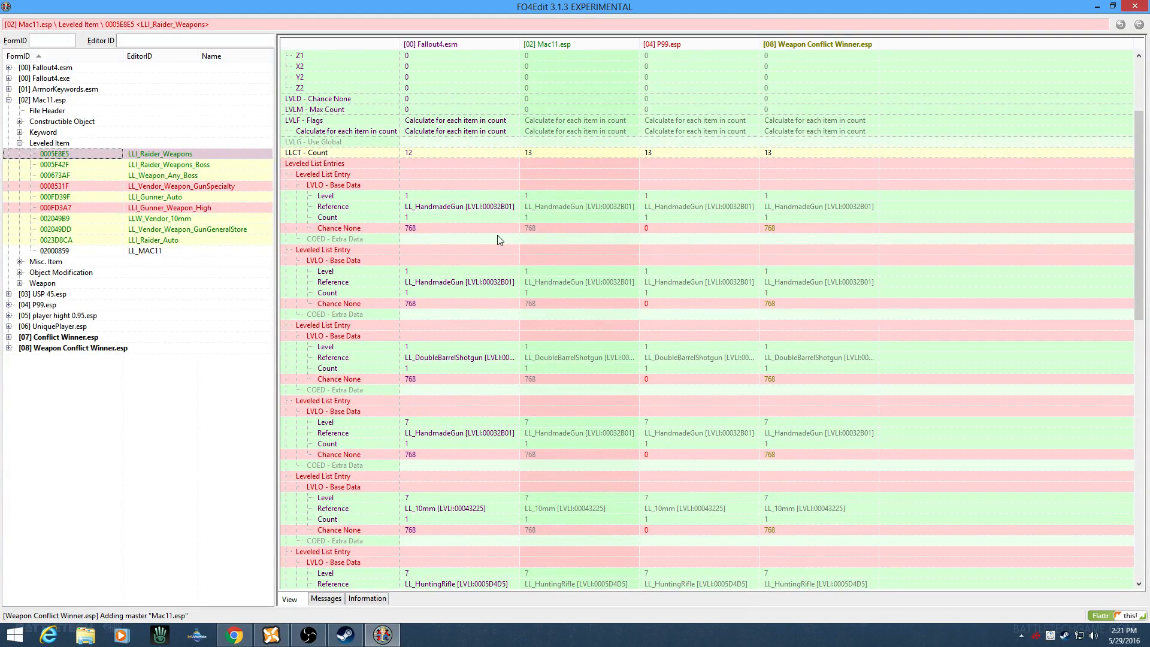
pyautogui.scroll(4, 810, 242)
pyautogui.scroll(-3, 817, 242)
pyautogui.scroll(-9, 818, 247)
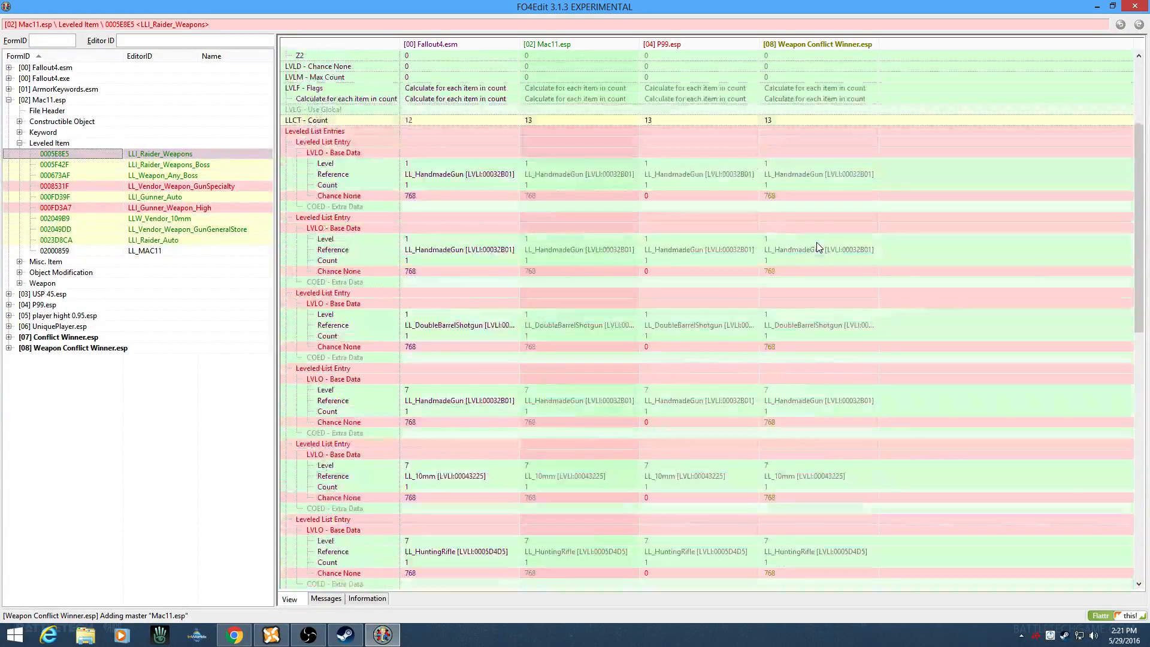
pyautogui.scroll(-9, 818, 247)
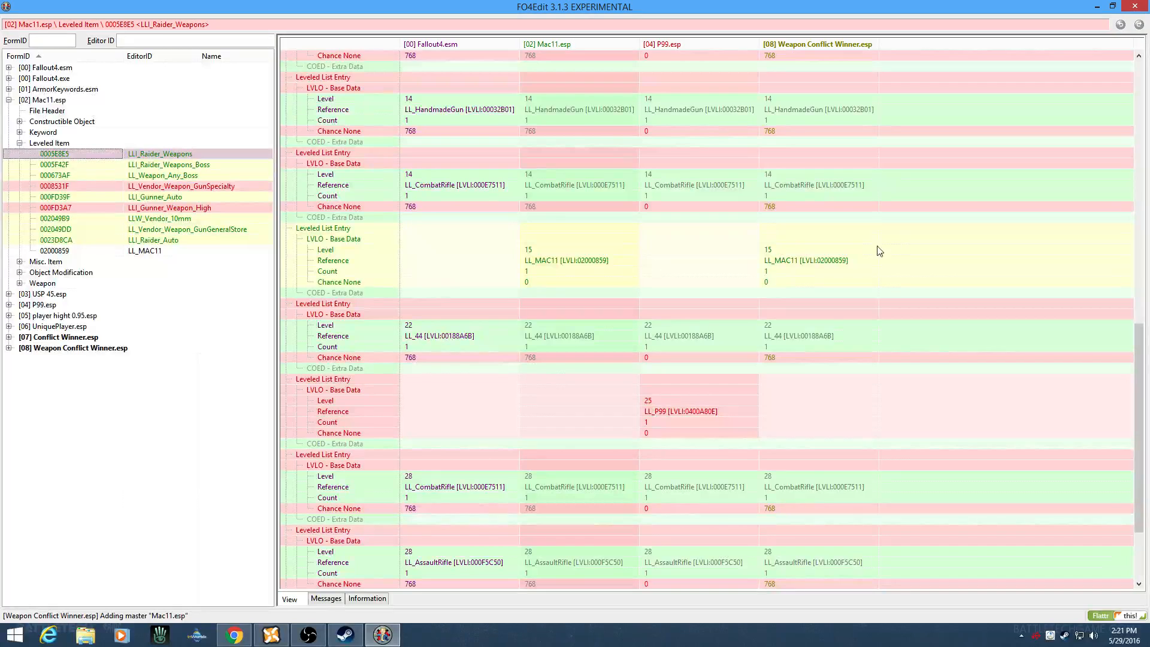
pyautogui.scroll(-4, 875, 241)
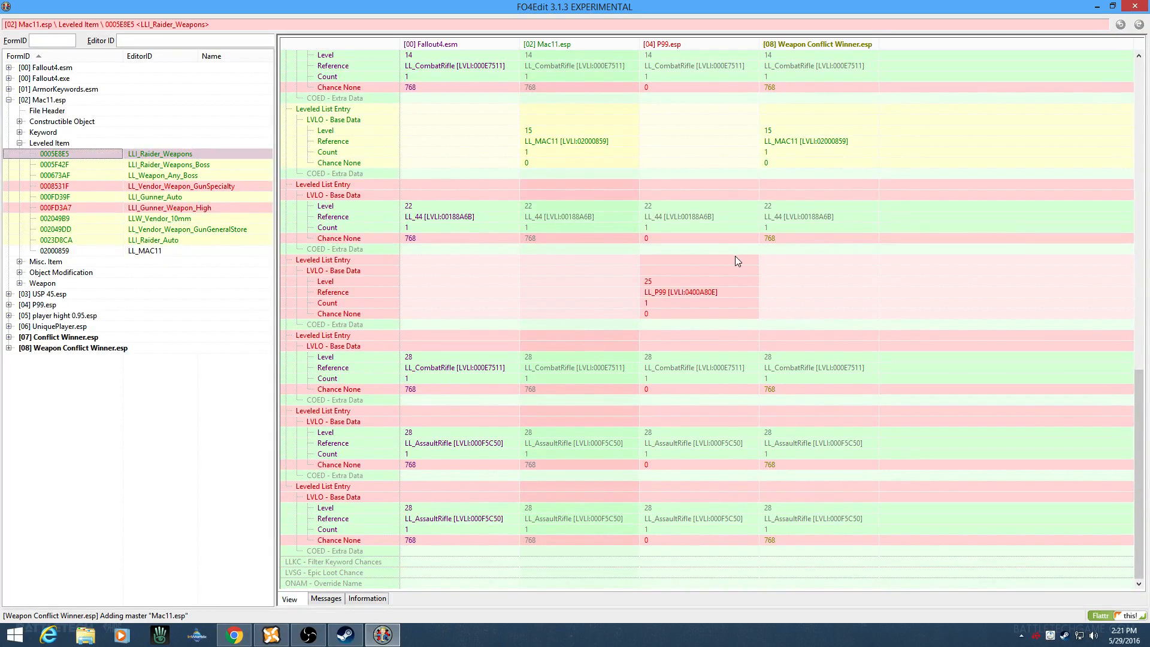
pyautogui.moveTo(737, 259); pyautogui.dragTo(787, 265)
pyautogui.click(611, 355)
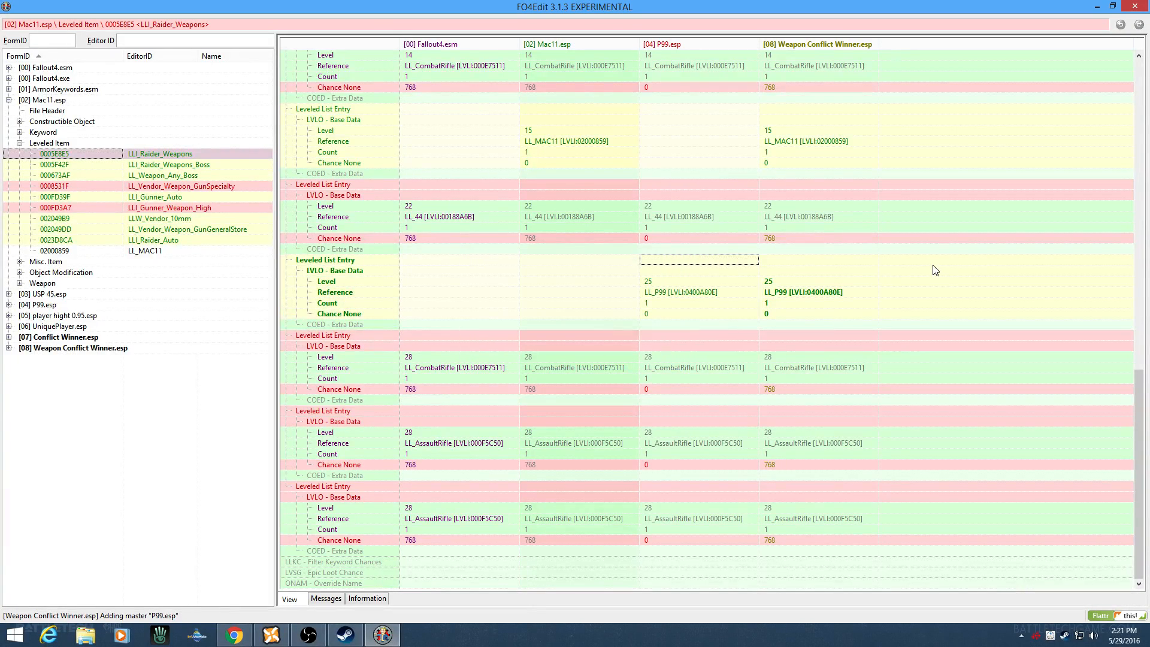
# Step: Review the merged LLI_Raider_Weapons entries and inspect the LLI_Raider_Weapons_Boss and LL_Weapon_Any_Boss records in Mac11.esp for conflicts
pyautogui.scroll(15, 851, 371)
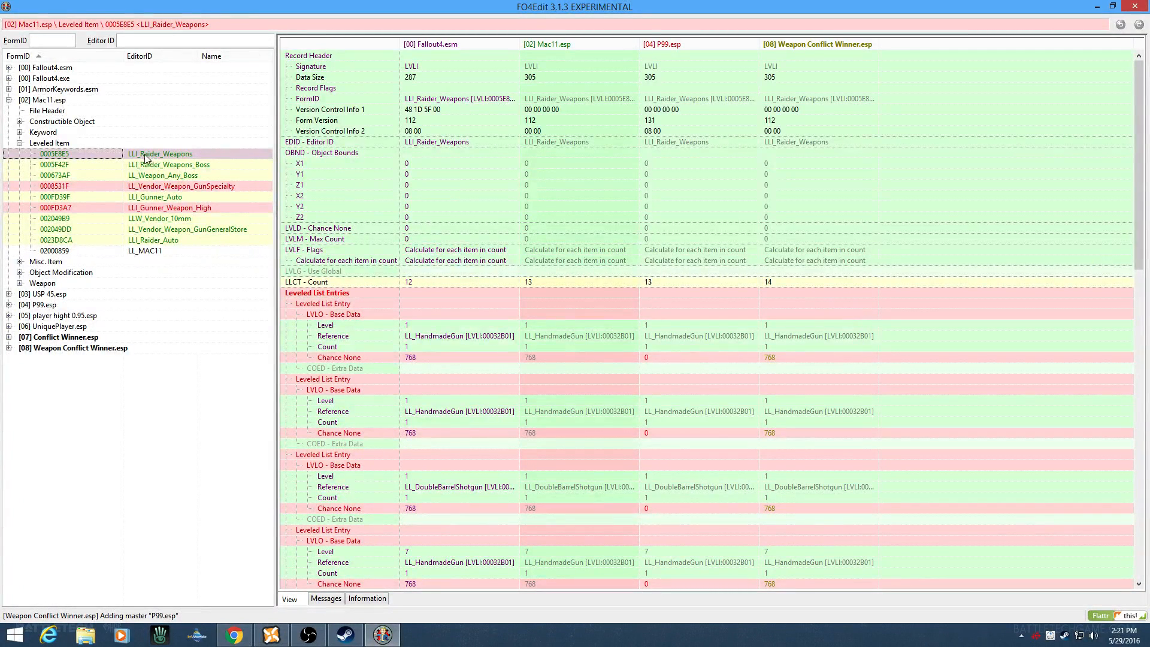
pyautogui.scroll(-10, 911, 279)
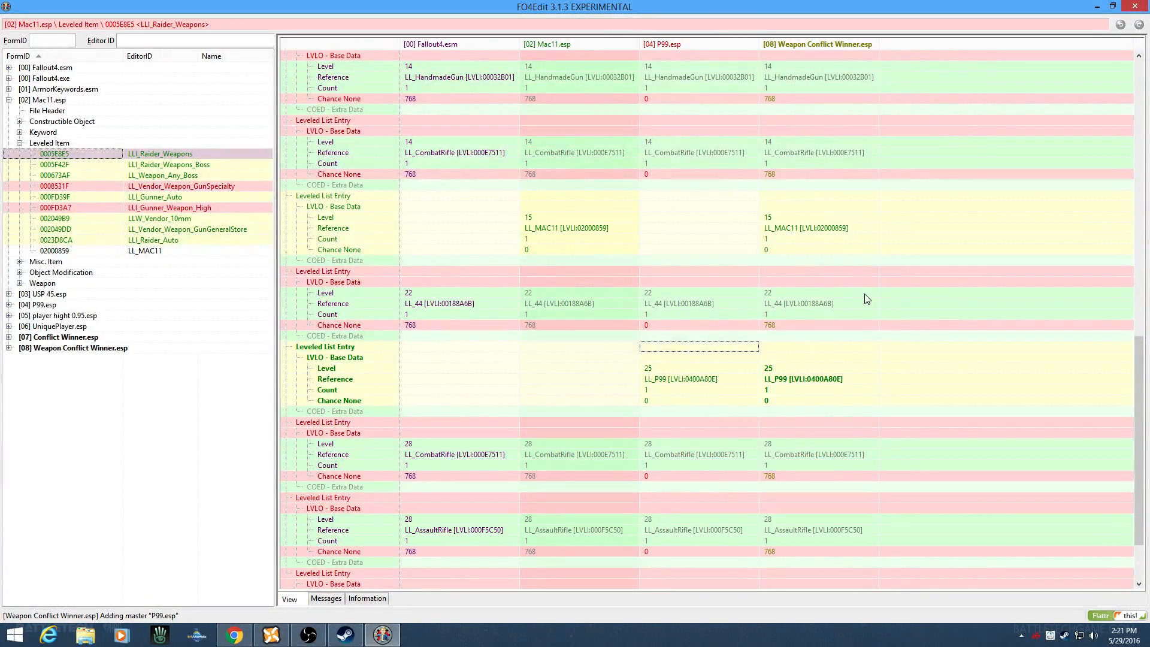
pyautogui.scroll(-3, 866, 294)
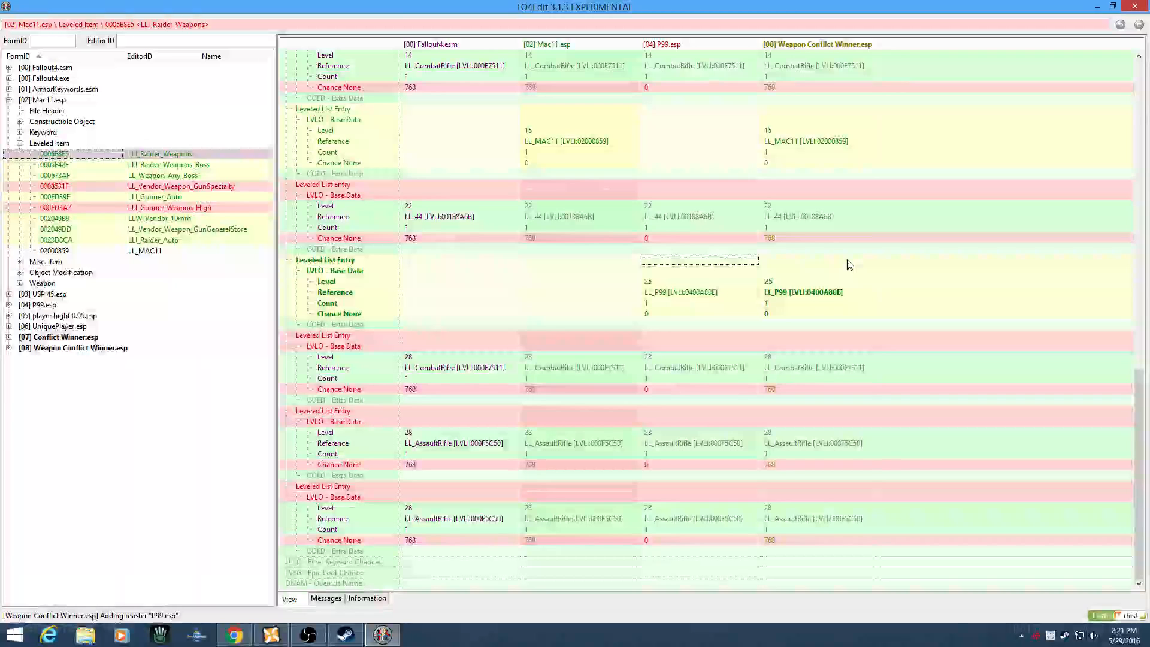
pyautogui.click(229, 168)
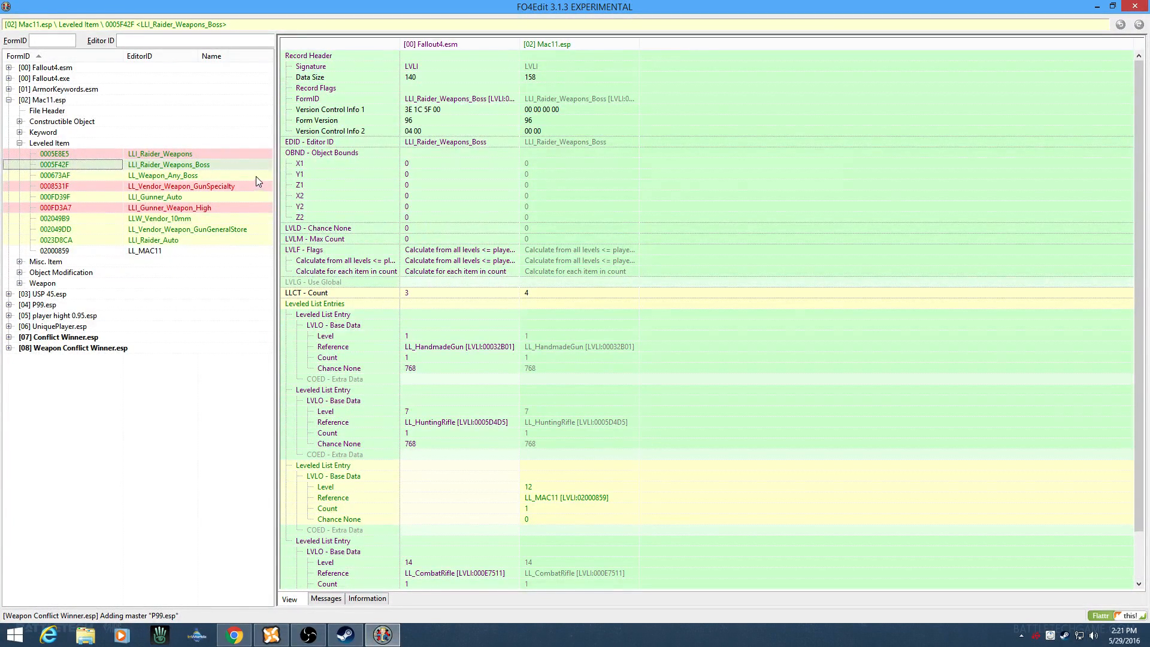
pyautogui.click(256, 176)
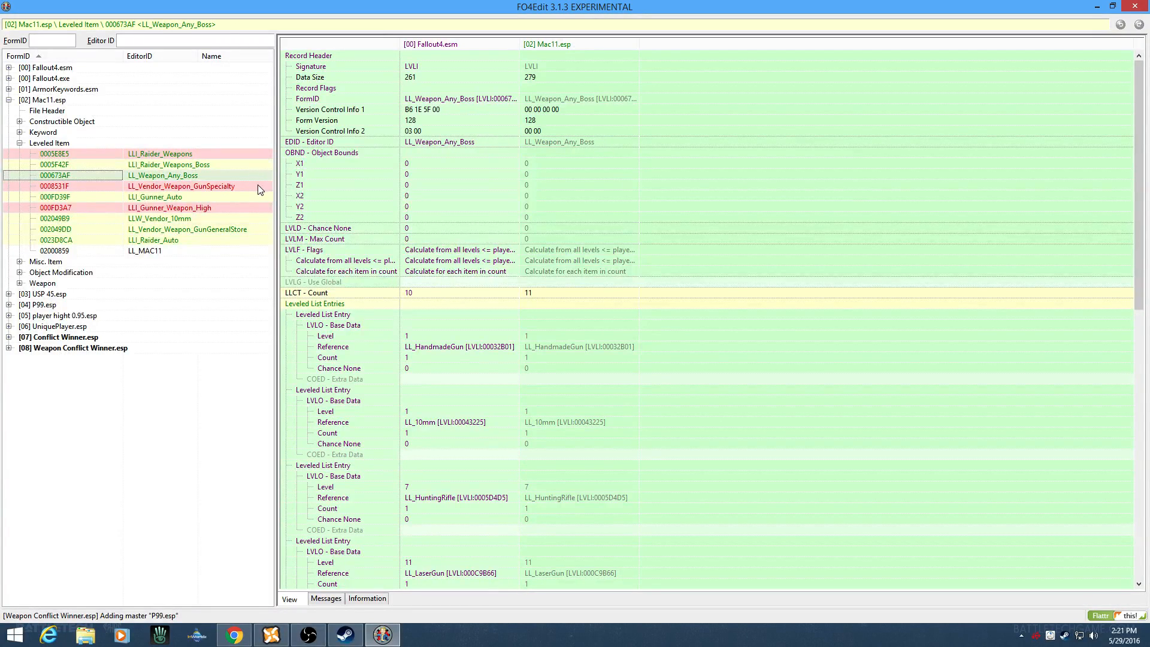
# Step: Copy the P99.esp version of LL_Vendor_Weapon_GunSpecialty as an override into Weapon Conflict Winner.esp and add the LL_MAC11 entry from Mac11.esp to it
pyautogui.click(258, 187)
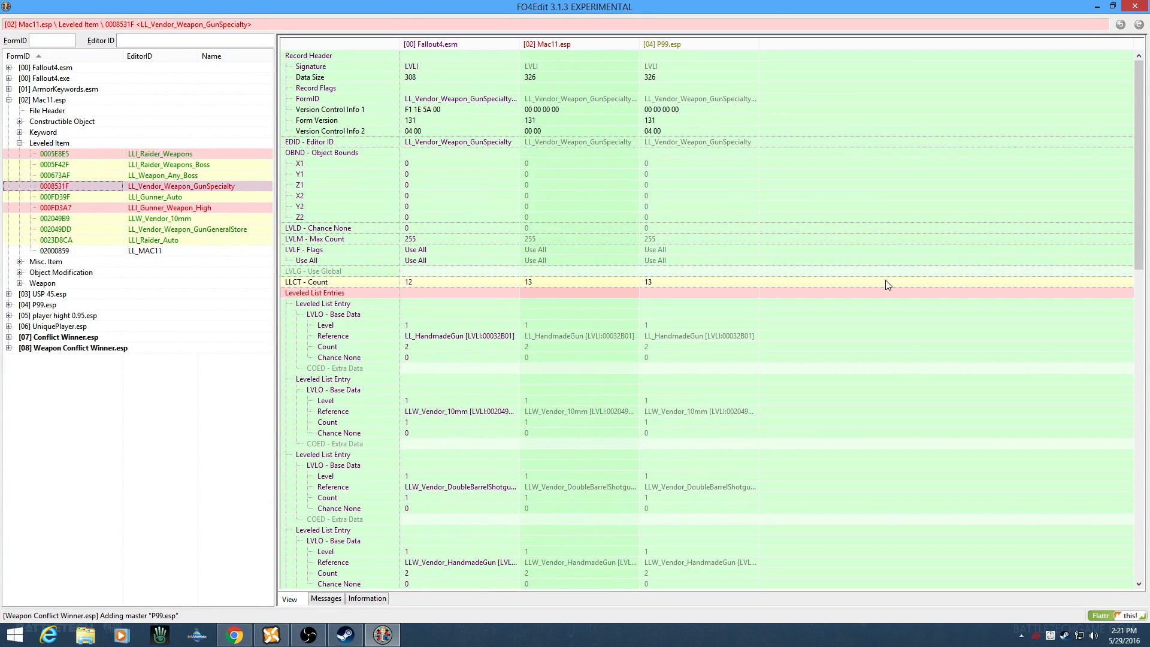
pyautogui.scroll(-18, 801, 282)
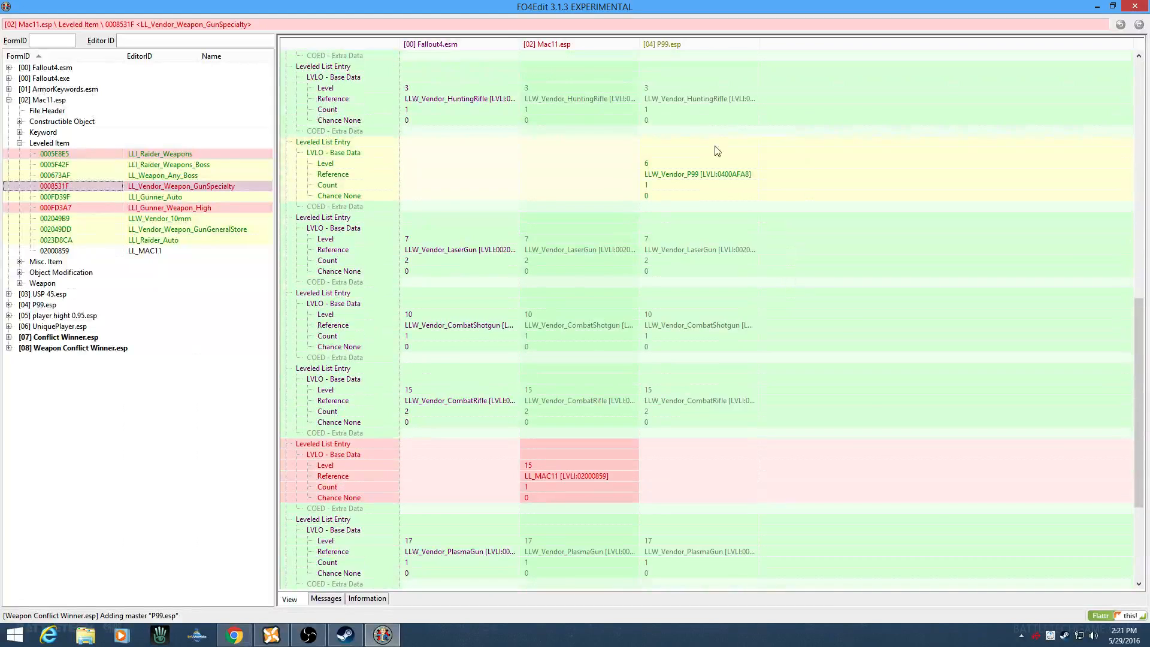
pyautogui.rightClick(672, 48)
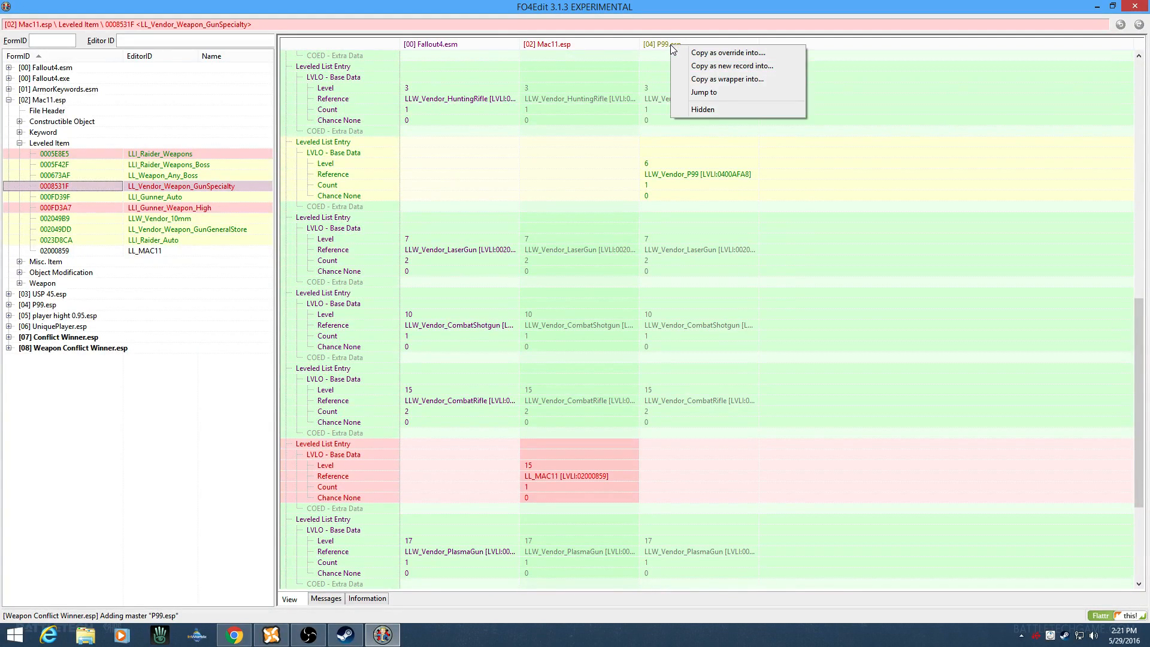
pyautogui.click(728, 53)
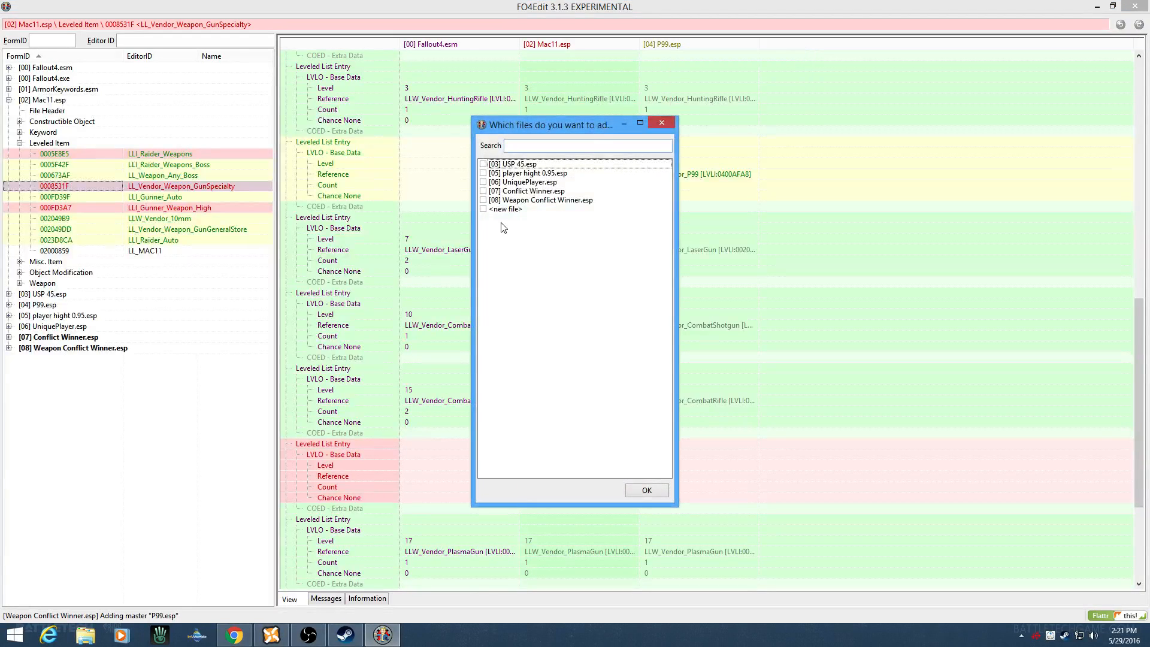
pyautogui.click(484, 201)
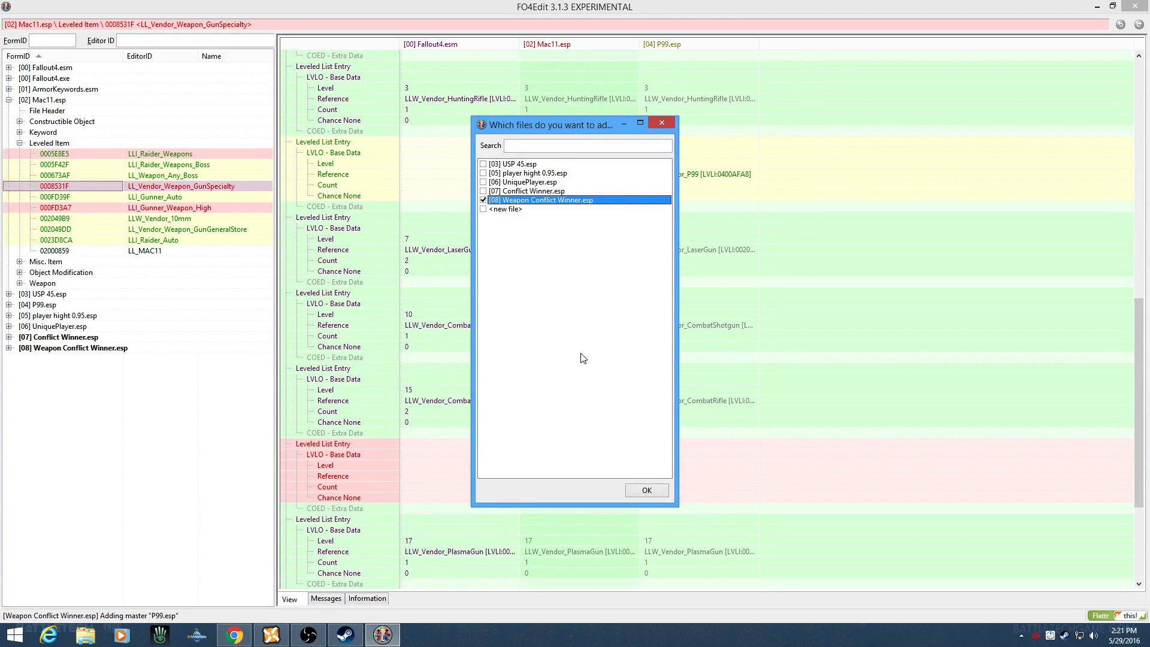
pyautogui.click(636, 492)
pyautogui.moveTo(619, 444); pyautogui.dragTo(825, 453)
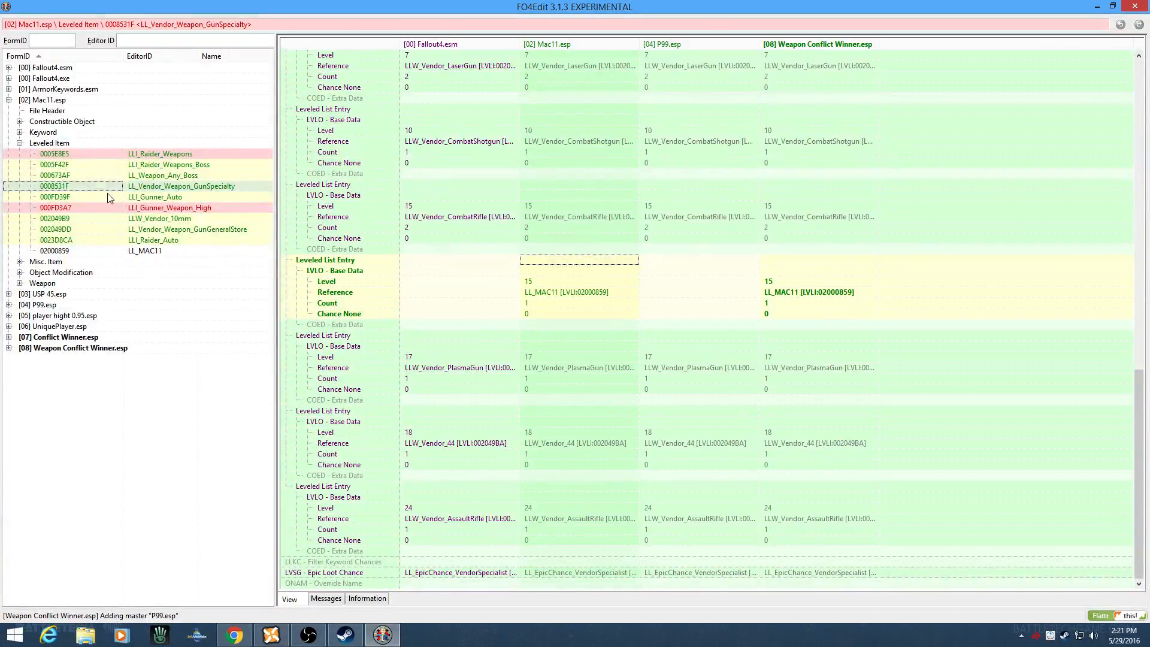
# Step: Copy the Mac11.esp version of LLI_Gunner_Weapon_High as an override into Weapon Conflict Winner.esp
pyautogui.click(215, 198)
pyautogui.click(218, 209)
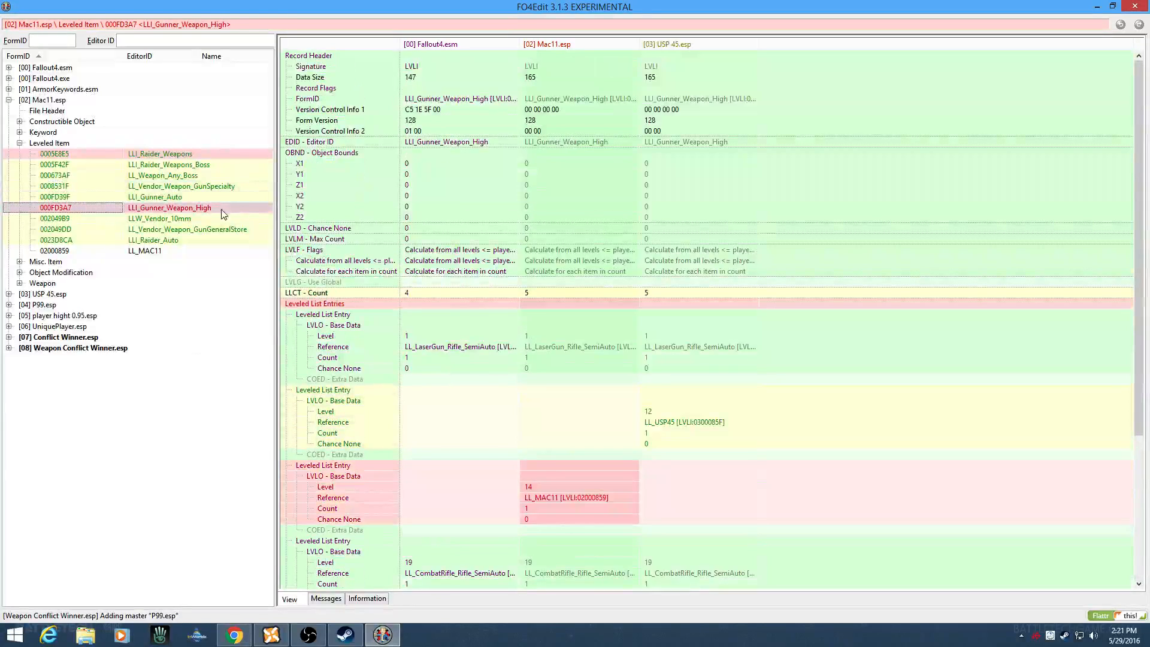
pyautogui.rightClick(610, 49)
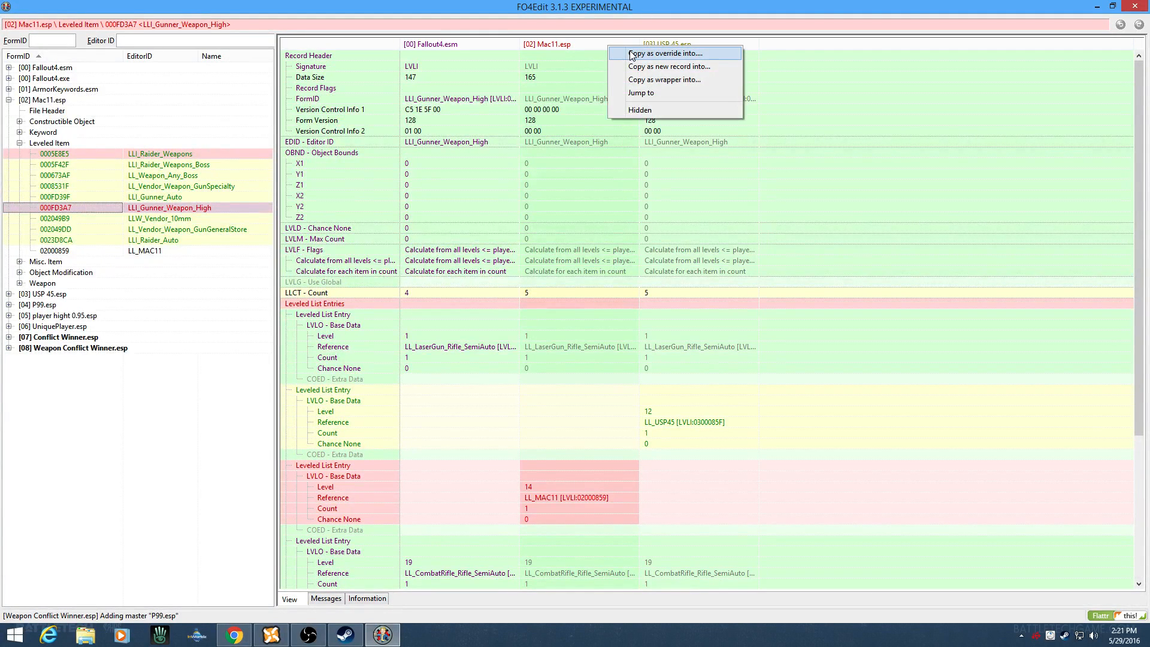
pyautogui.click(626, 54)
pyautogui.click(484, 210)
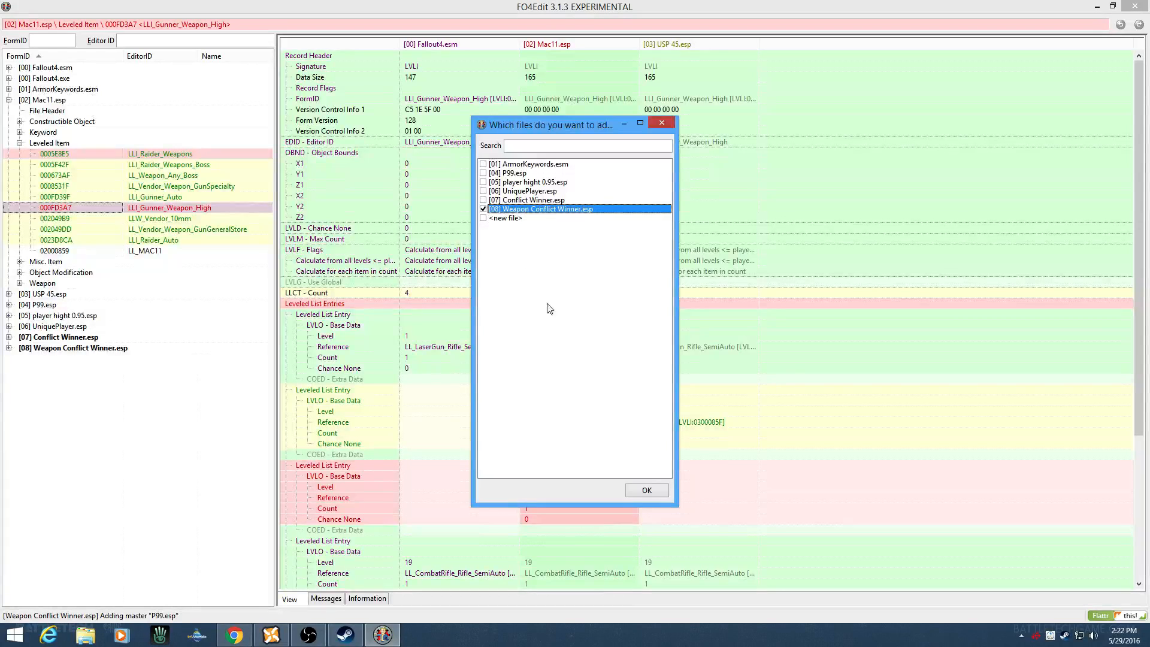
pyautogui.click(646, 491)
# Step: Copy the LL_USP45 entry from USP 45.esp into the Weapon Conflict Winner.esp version of LLI_Gunner_Weapon_High, accepting USP 45.esp as master
pyautogui.scroll(-4, 719, 299)
pyautogui.moveTo(740, 264); pyautogui.dragTo(779, 264)
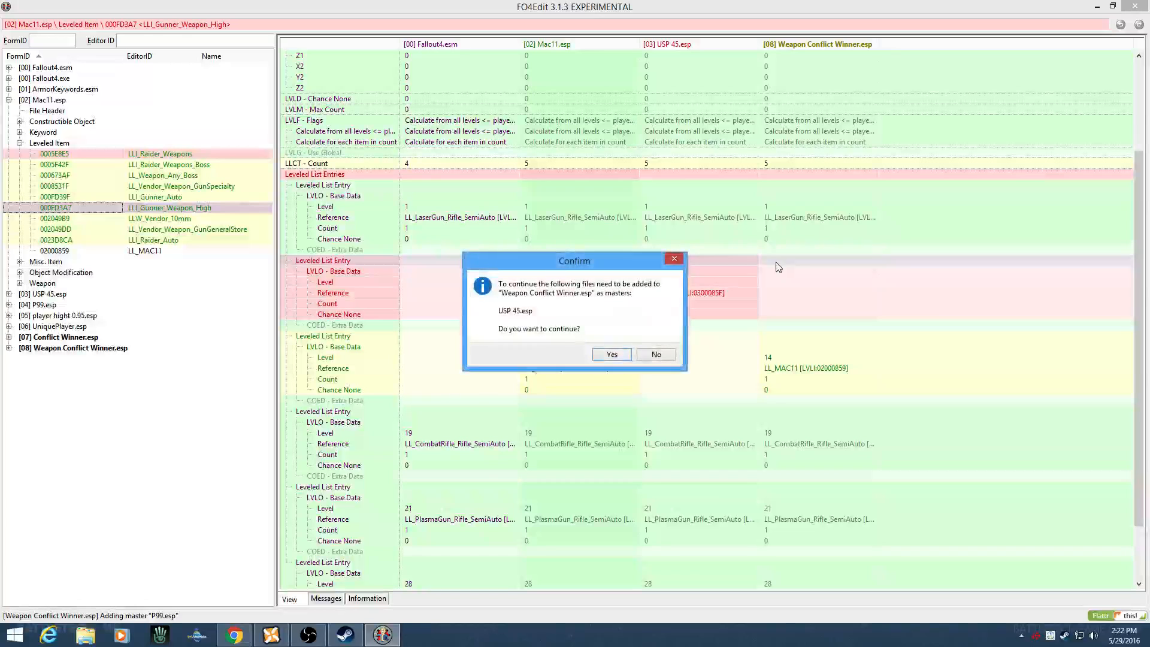
pyautogui.click(611, 355)
pyautogui.scroll(-7, 911, 322)
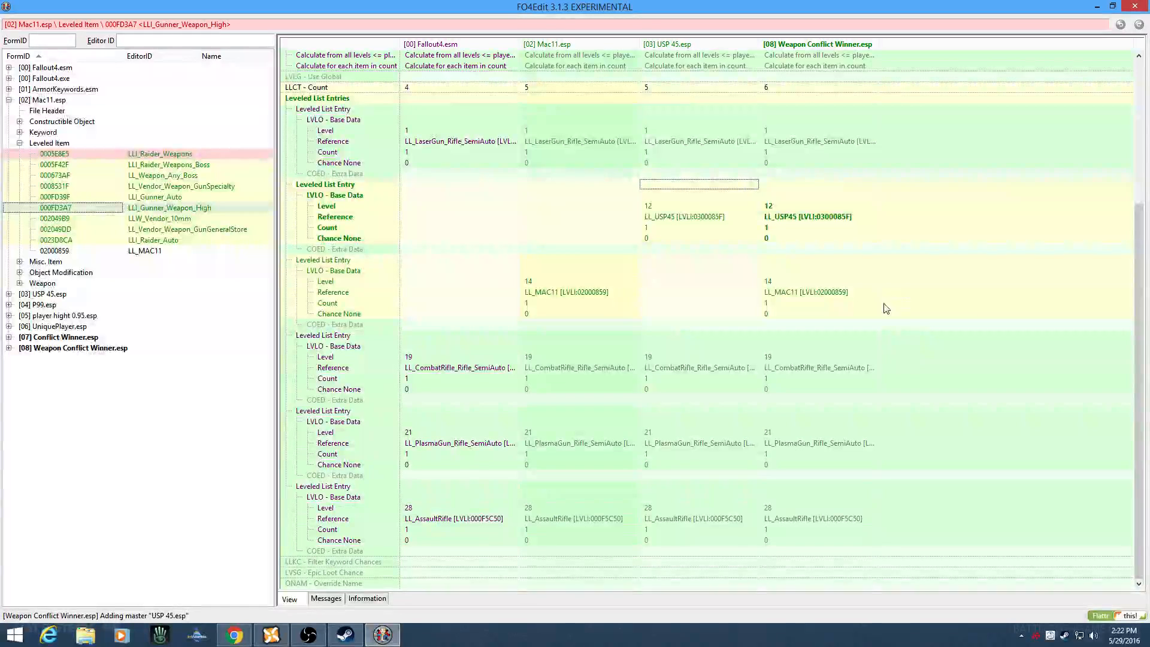
# Step: Check the remaining leveled items in Mac11.esp and the LLI_Gunner_Weapon_High and LLI_Gunner_SemiAuto_Boss records in USP 45.esp for conflicts
pyautogui.click(181, 221)
pyautogui.click(179, 230)
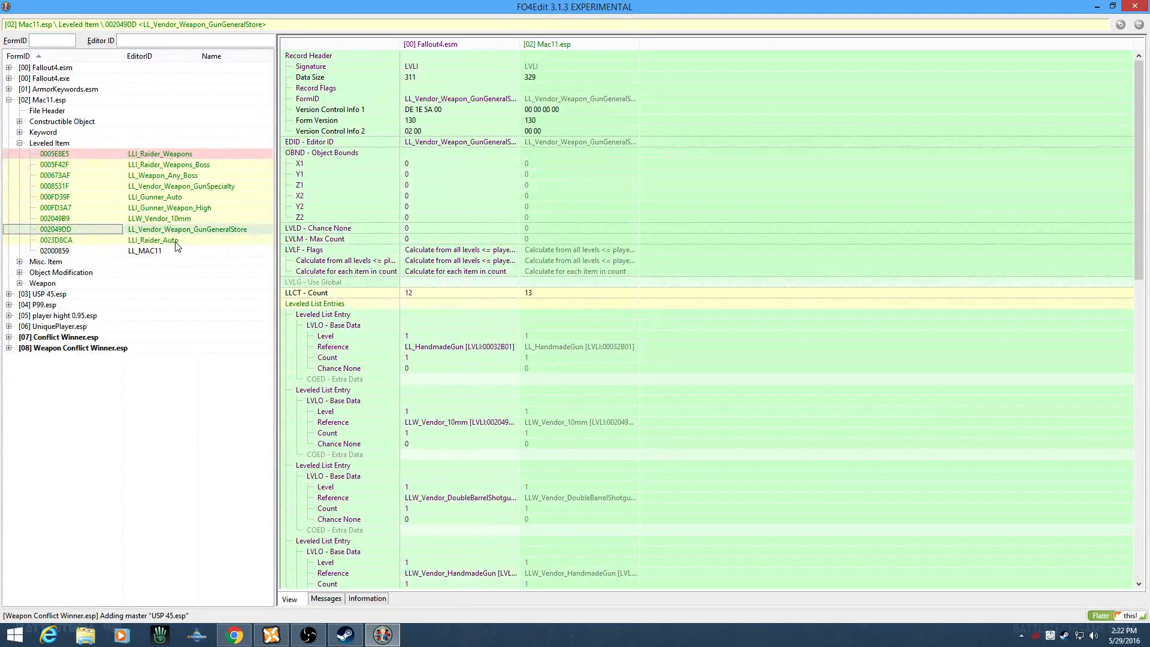
pyautogui.click(173, 242)
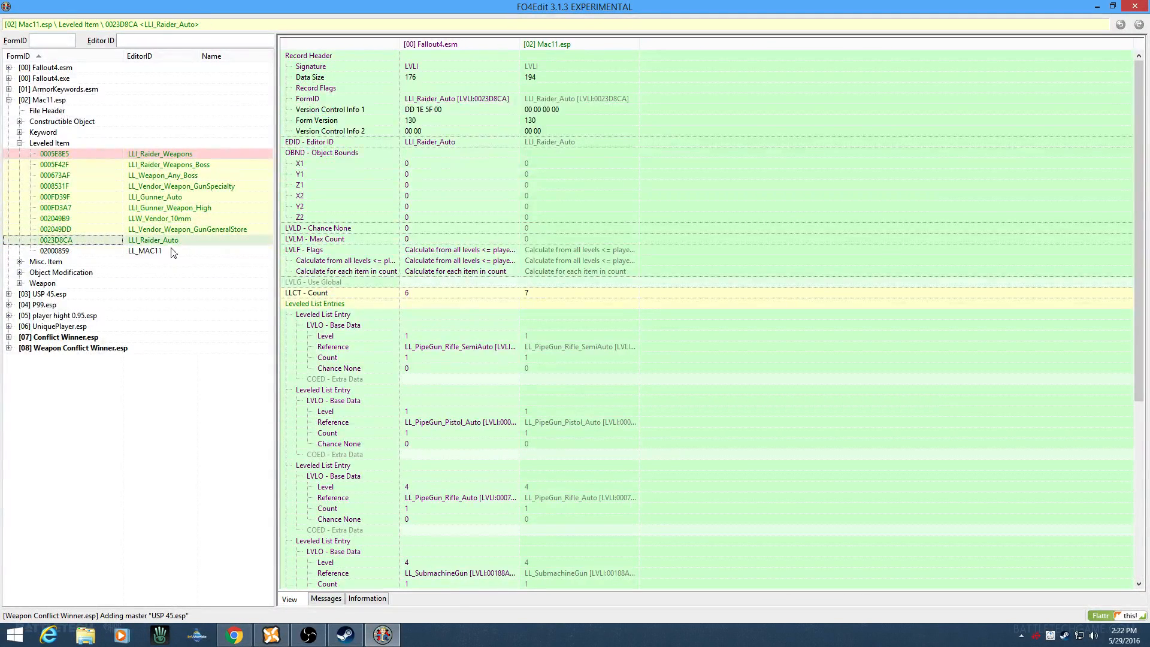
pyautogui.click(9, 294)
pyautogui.click(20, 338)
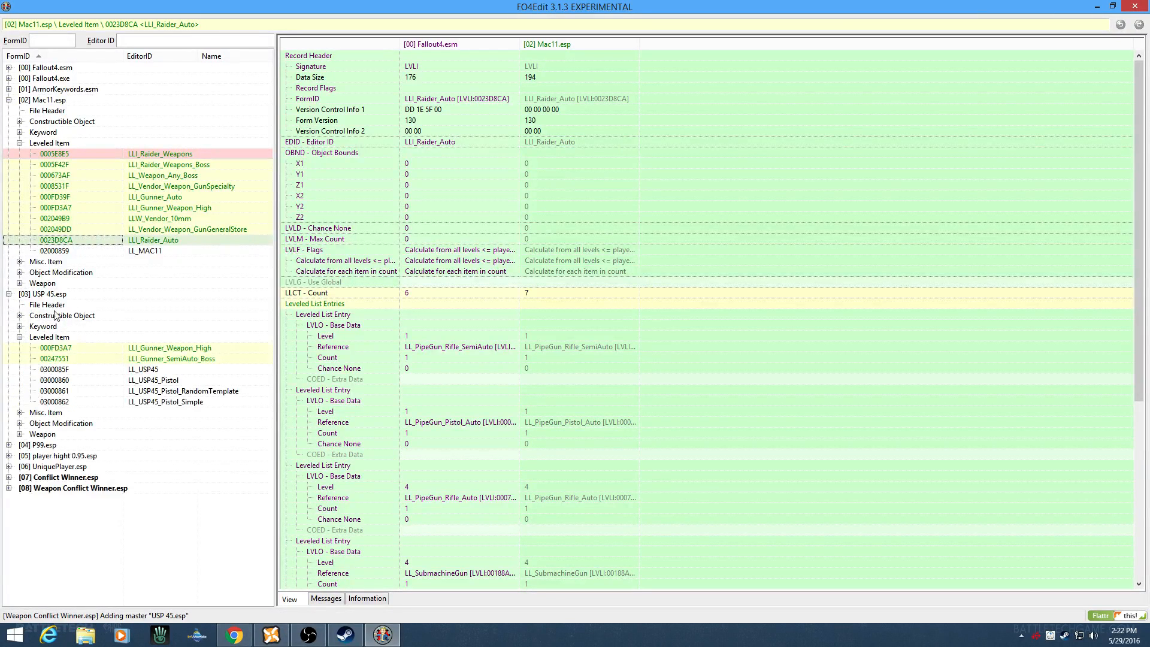
pyautogui.click(185, 348)
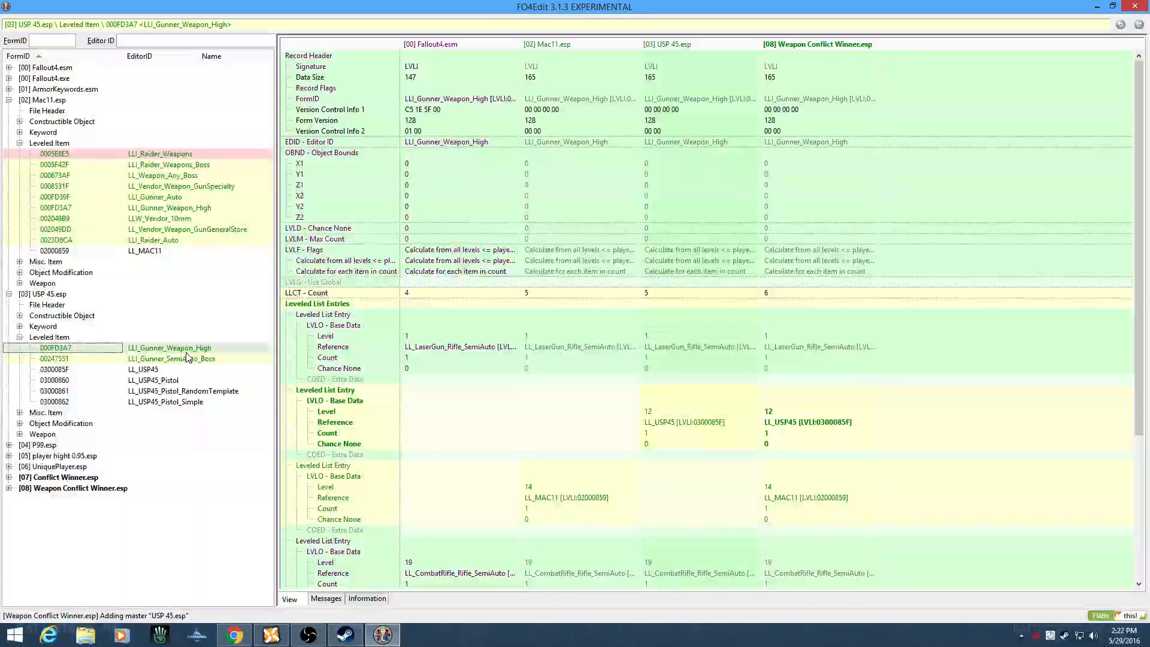
pyautogui.click(188, 359)
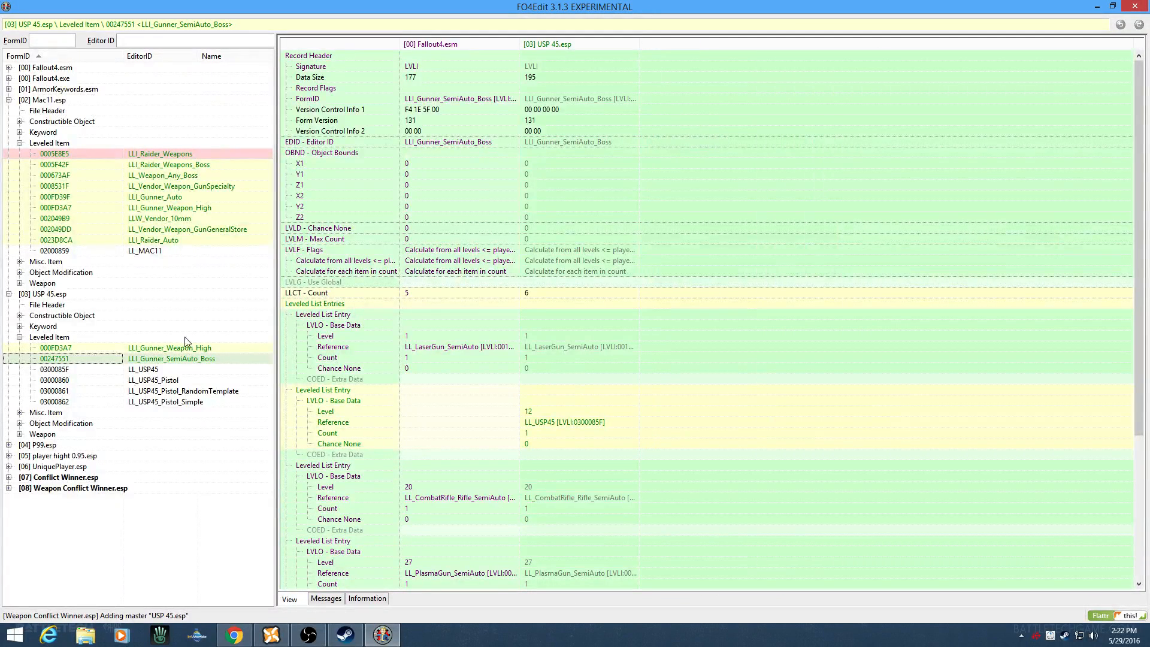
# Step: Expand the leveled items in P99.esp and review the LLI_Raider_Weapons entries against the other plugins
pyautogui.click(9, 445)
pyautogui.scroll(-1, 89, 392)
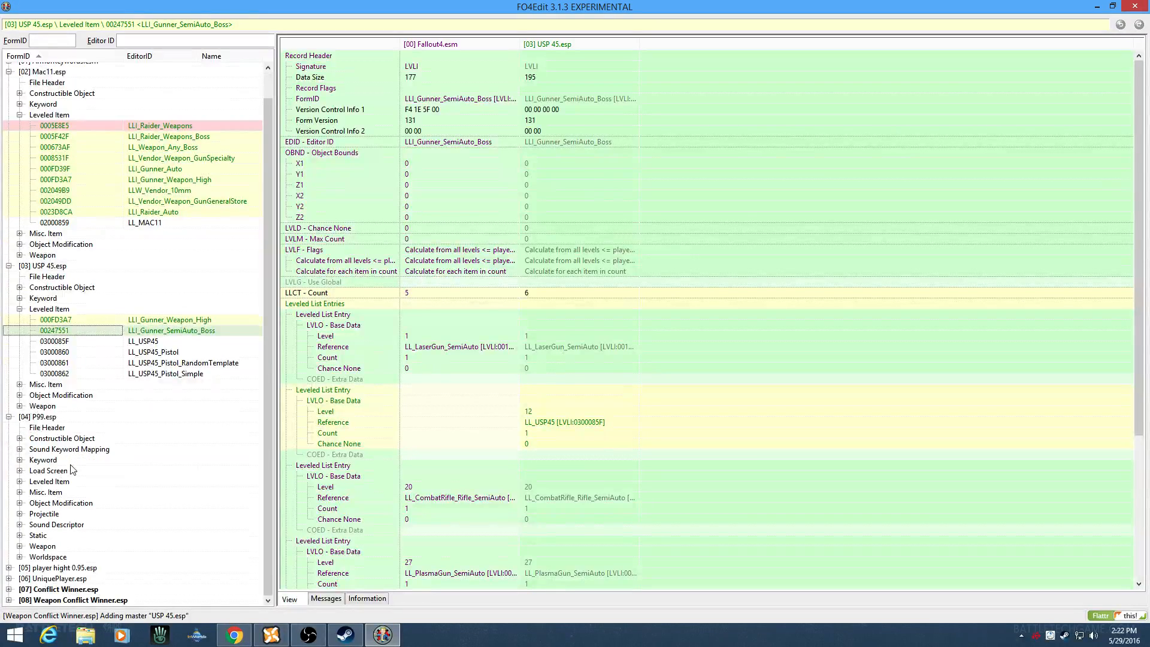
pyautogui.click(20, 481)
pyautogui.scroll(-2, 20, 481)
pyautogui.click(168, 430)
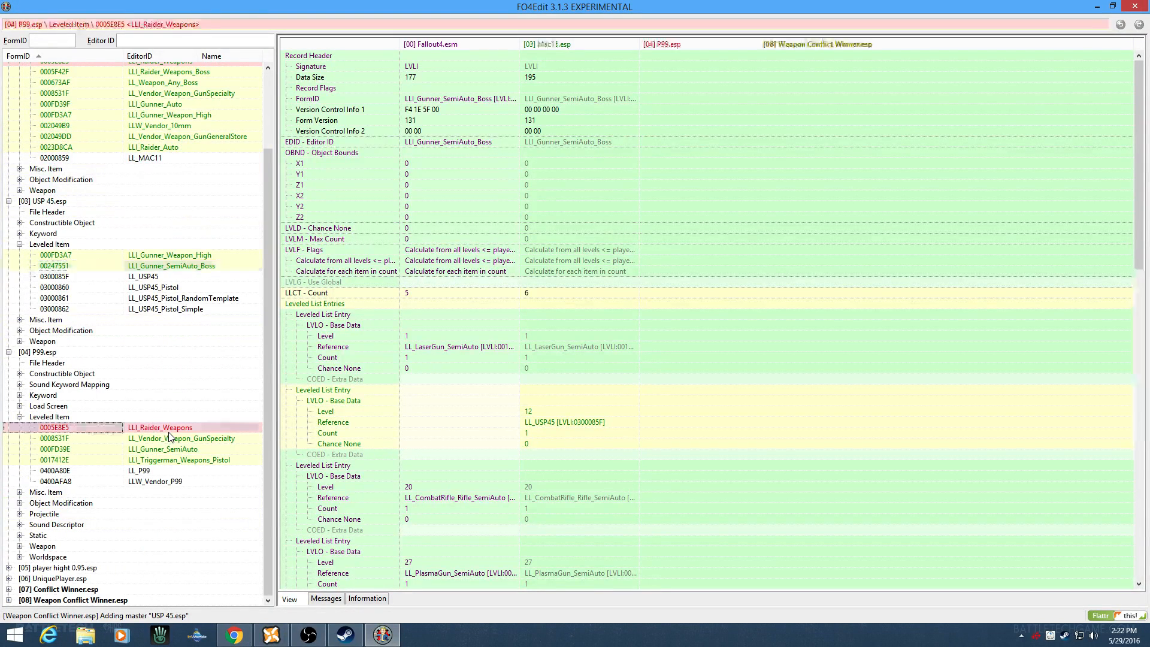
pyautogui.click(682, 348)
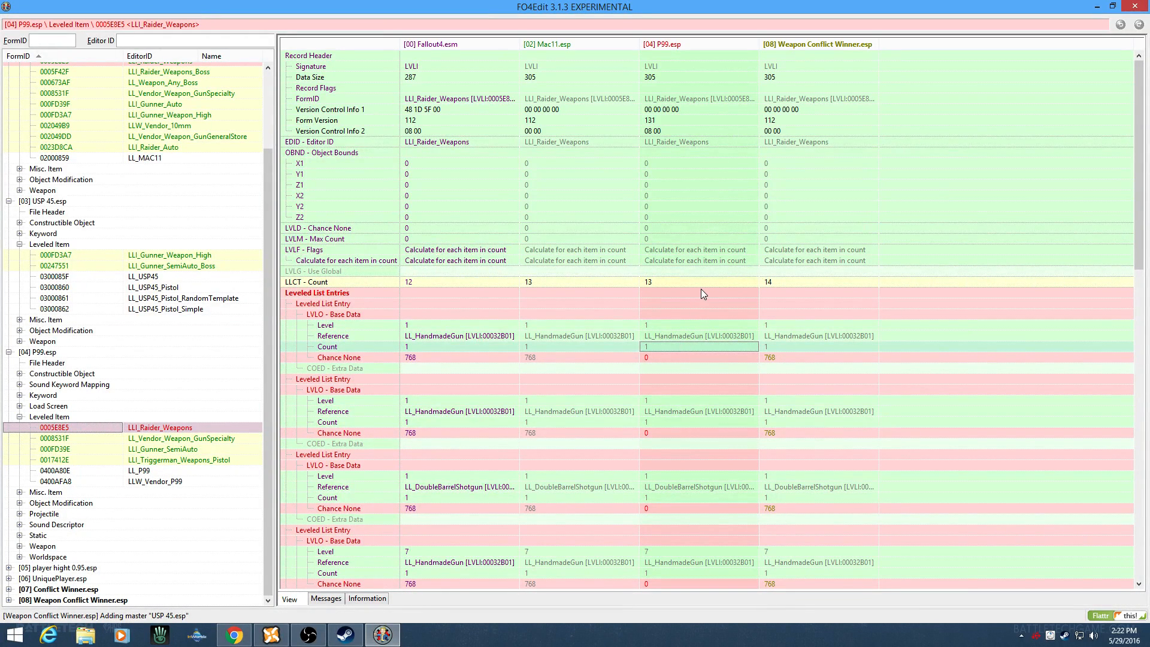
pyautogui.scroll(-10, 701, 289)
pyautogui.scroll(-13, 701, 289)
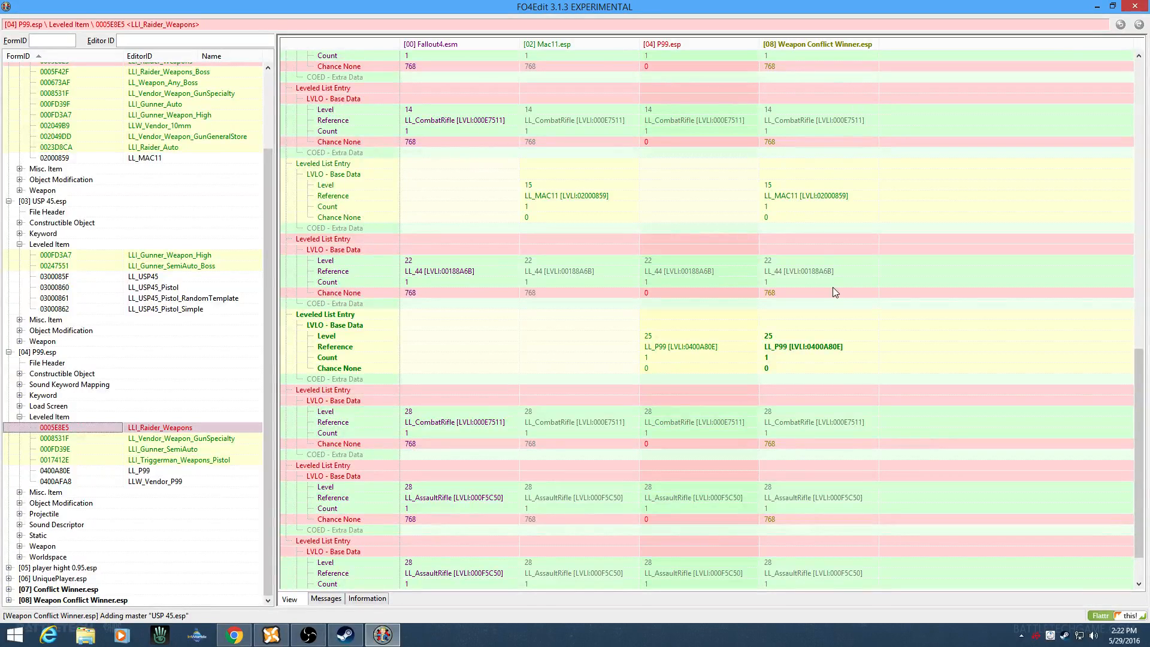
pyautogui.scroll(20, 834, 289)
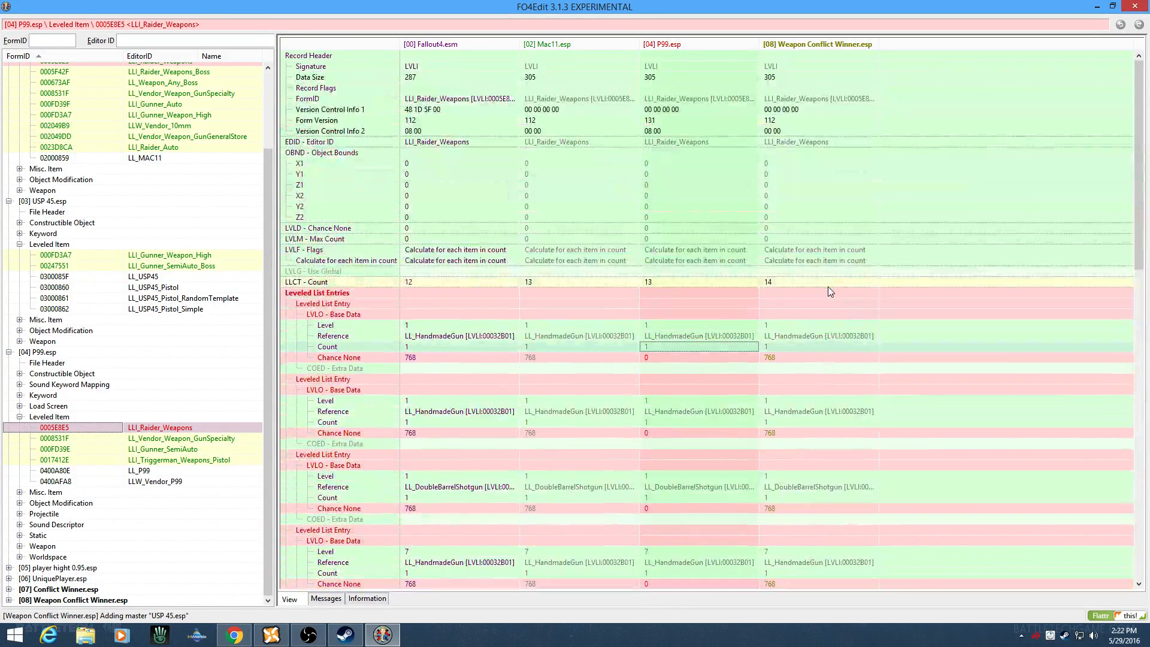
# Step: Compare the Chance None values of every LLI_Raider_Weapons entry across Fallout4.esm, Mac11.esp, P99.esp and Weapon Conflict Winner.esp
pyautogui.scroll(-3, 828, 291)
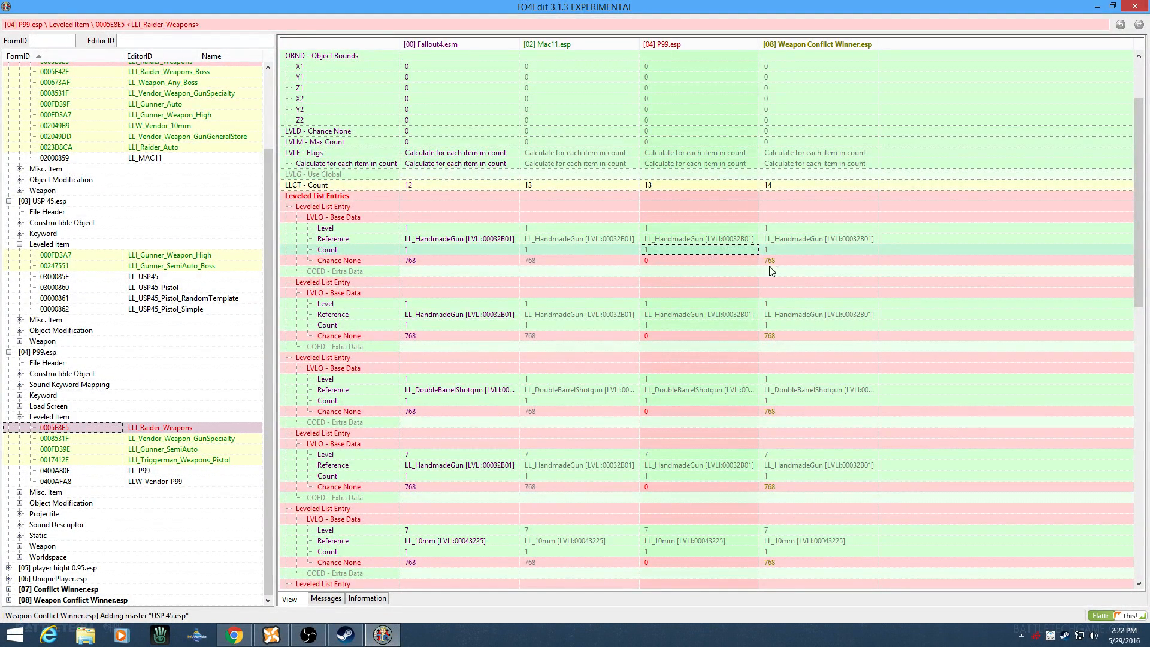
pyautogui.scroll(-17, 805, 280)
pyautogui.scroll(-5, 806, 282)
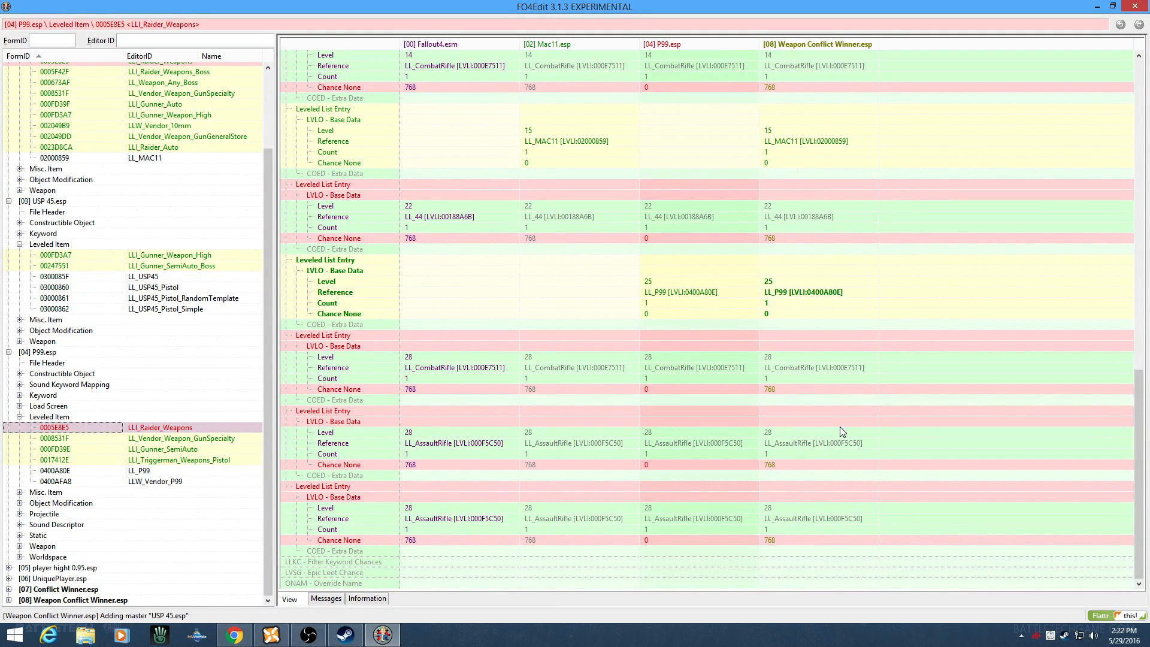
pyautogui.scroll(20, 844, 423)
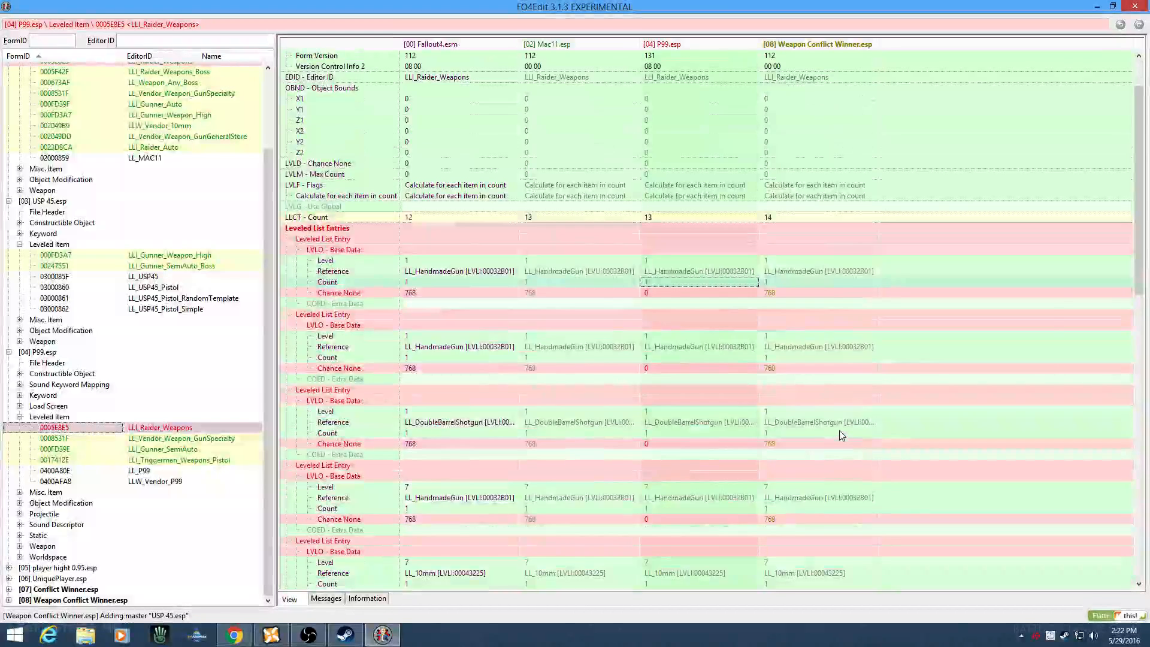
pyautogui.scroll(-3, 814, 384)
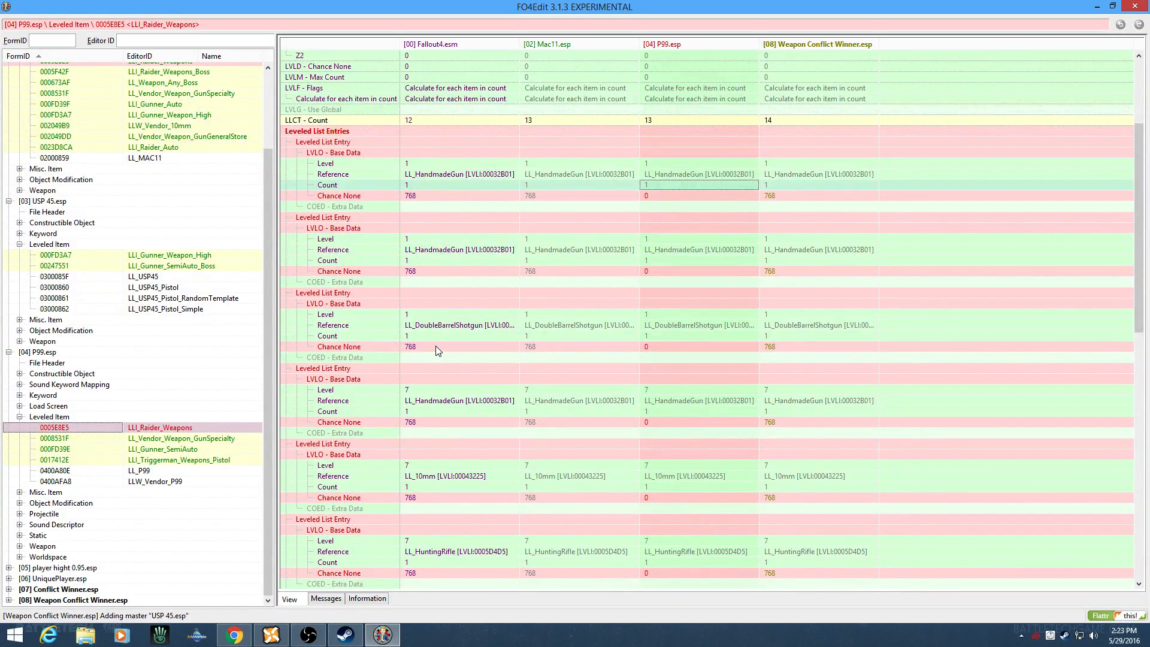
pyautogui.click(693, 197)
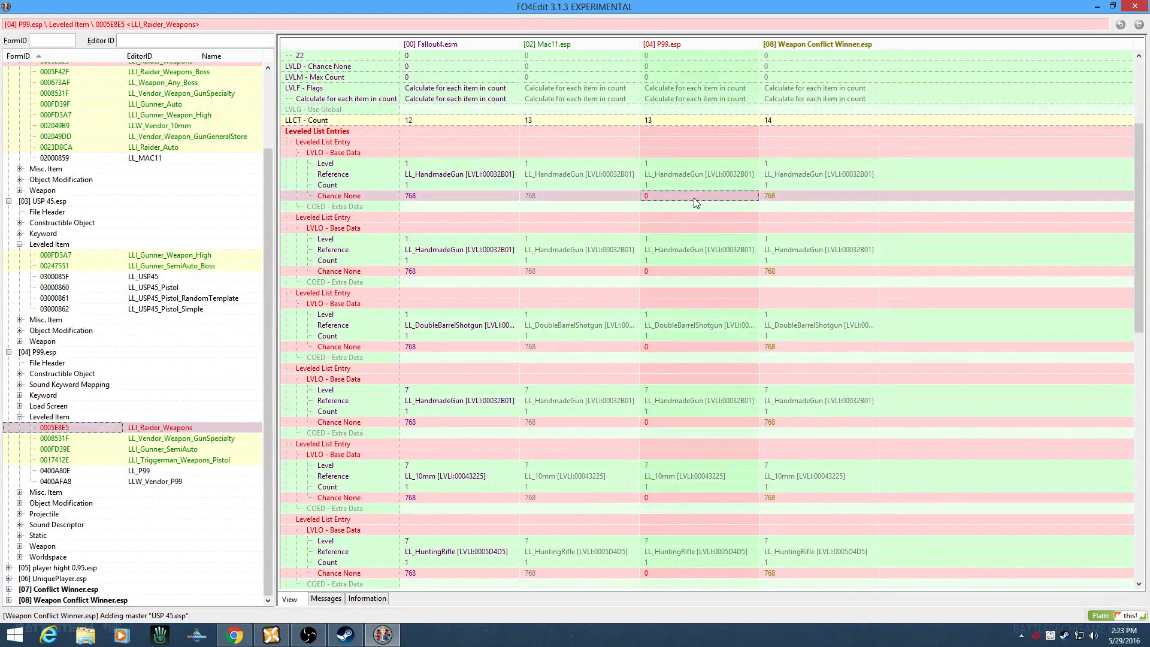
pyautogui.scroll(5, 694, 198)
pyautogui.scroll(-15, 698, 216)
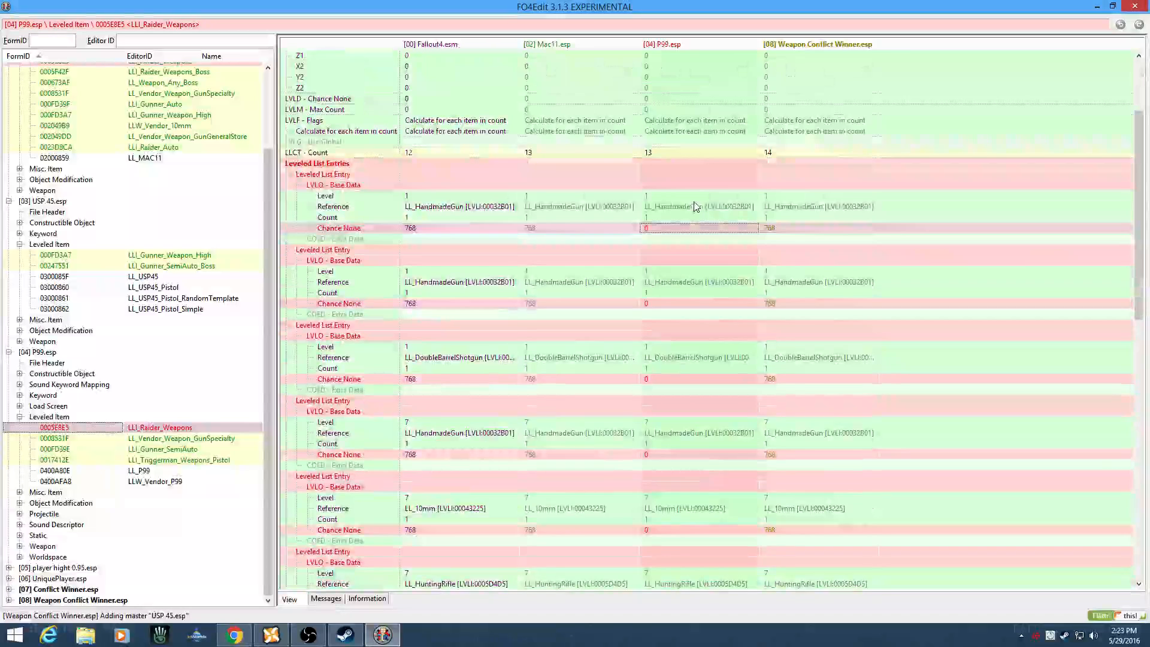
pyautogui.scroll(-6, 697, 228)
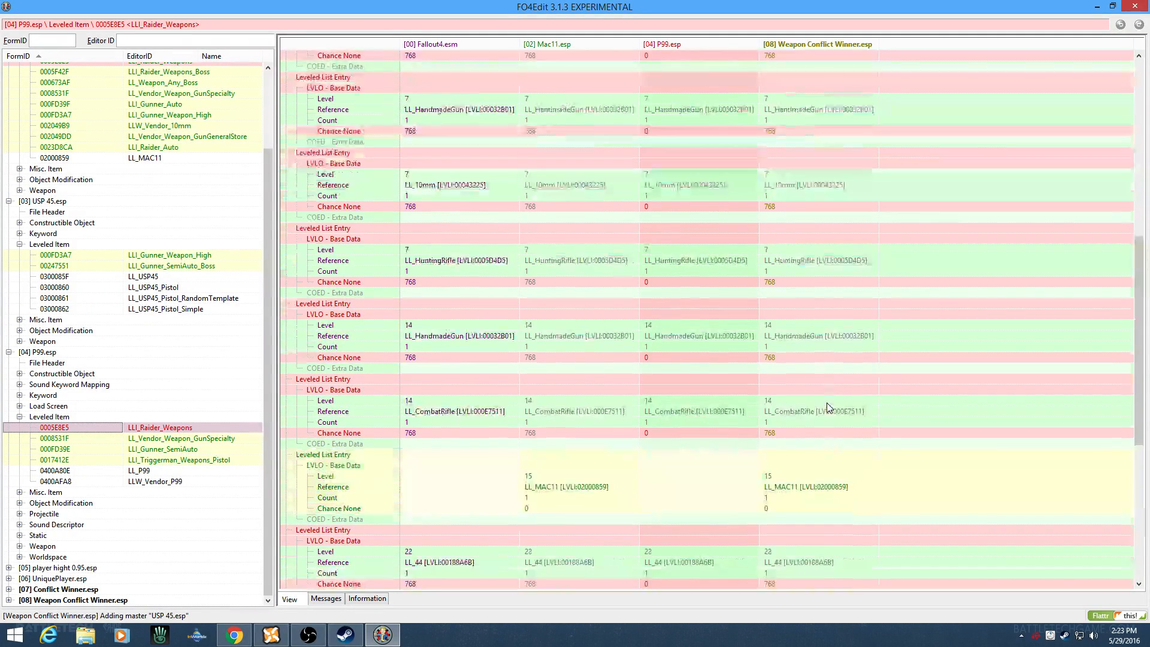
pyautogui.scroll(-4, 828, 404)
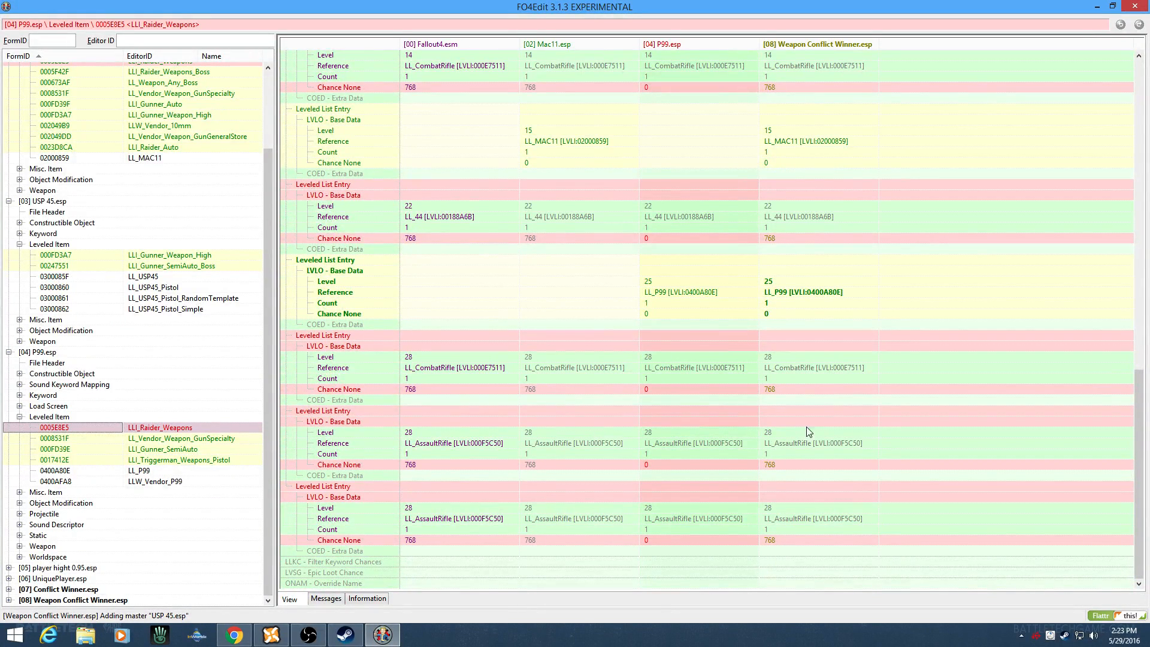
pyautogui.scroll(15, 901, 401)
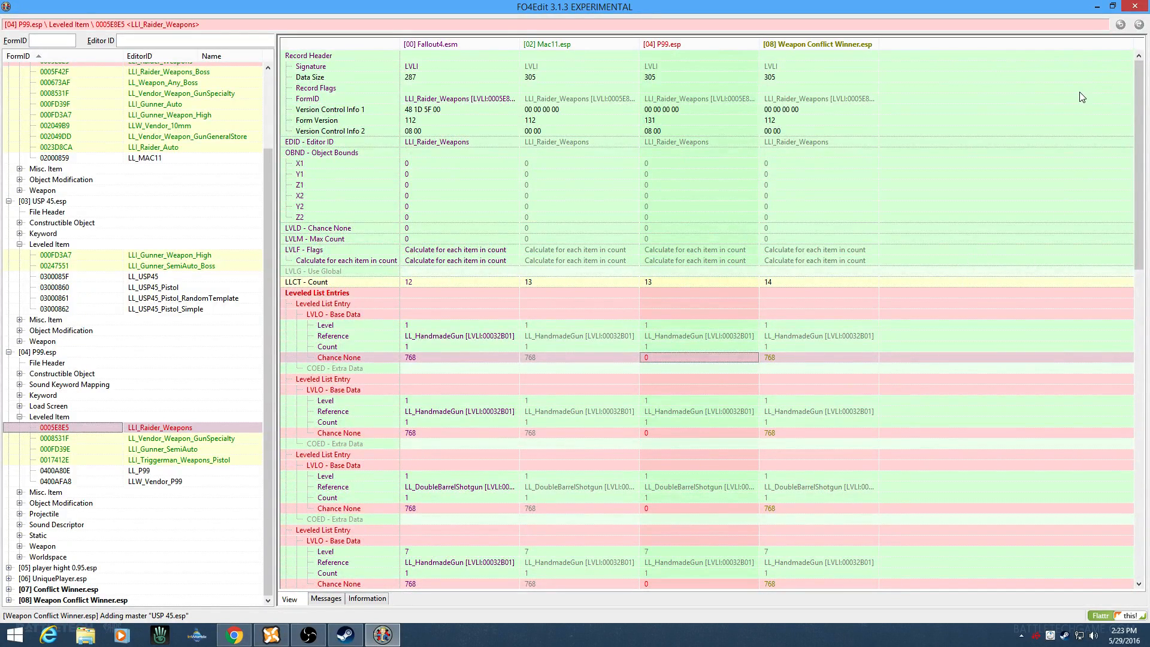
# Step: Save Conflict Winner.esp and Weapon Conflict Winner.esp with plugin backups enabled
pyautogui.hotkey('ctrl', 's')
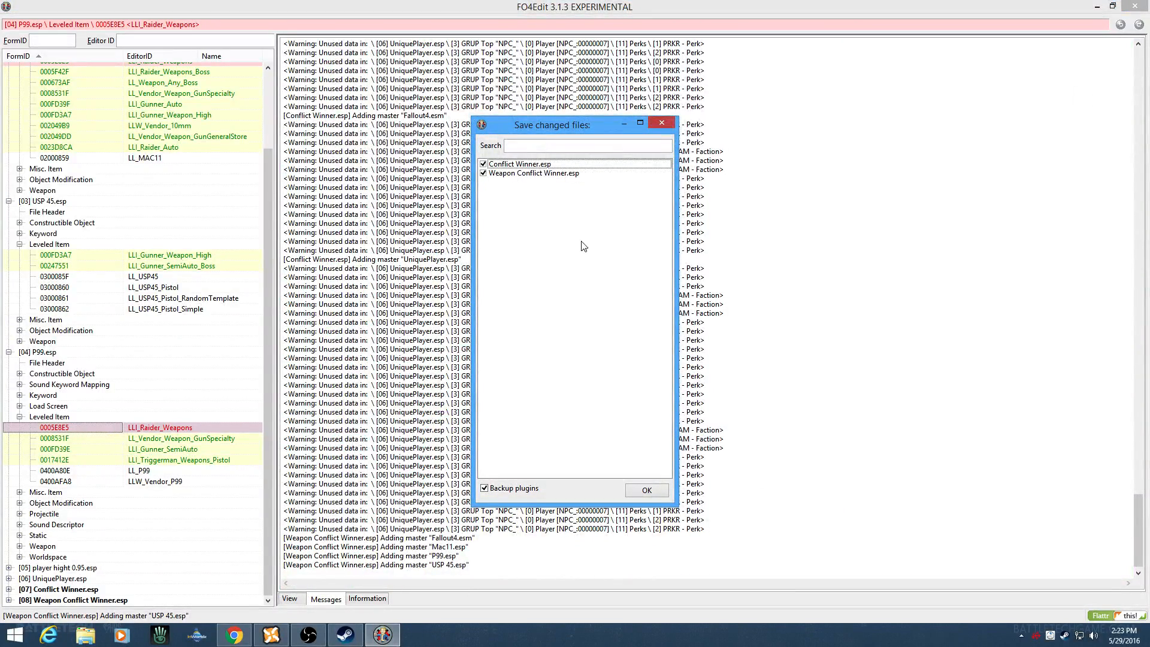
pyautogui.click(640, 492)
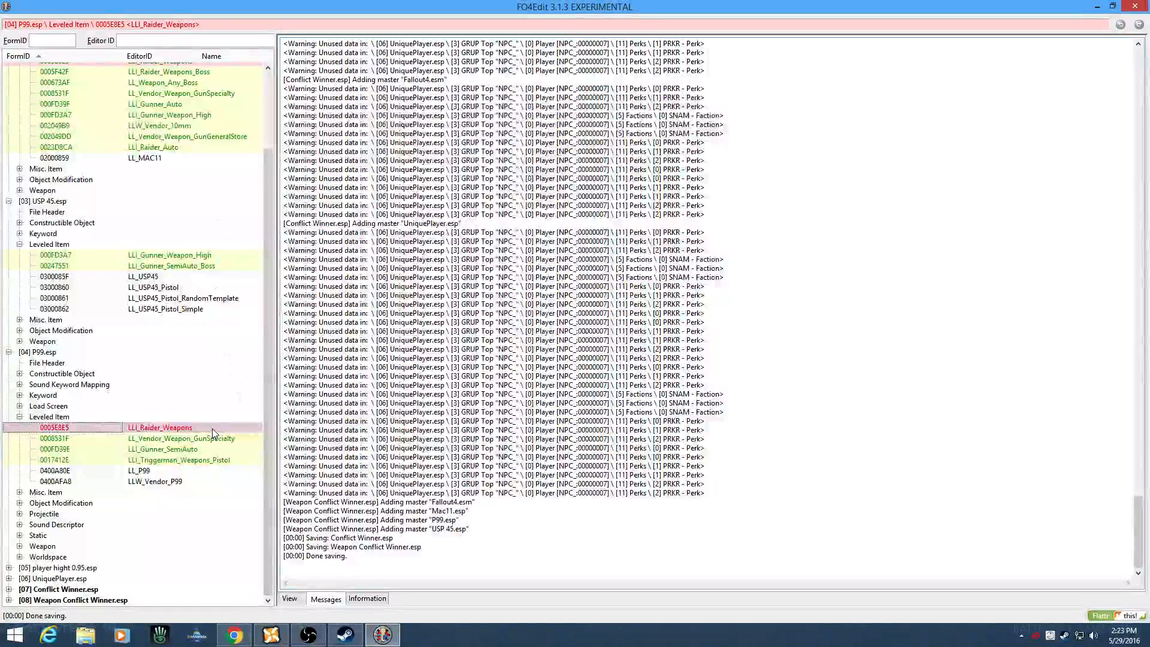
# Step: Copy P99.esp's Chance None value of 0 into the first LL_HandmadeGun entry of Weapon Conflict Winner.esp's LLI_Raider_Weapons, and exit while saving that plugin with a backup
pyautogui.click(290, 598)
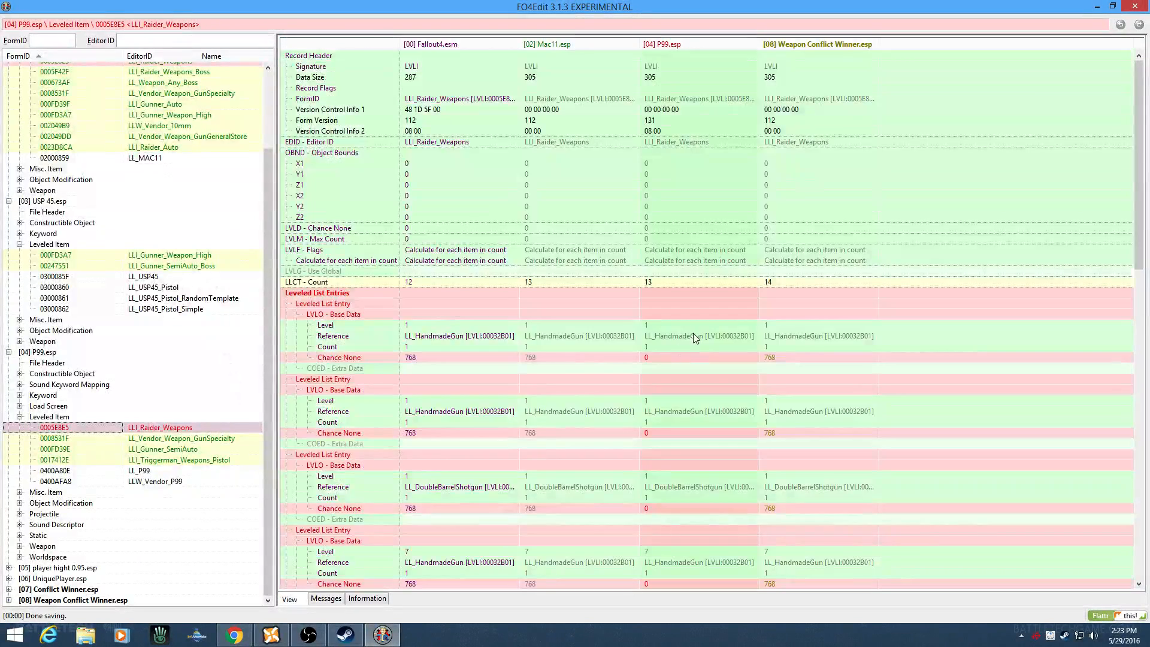
pyautogui.moveTo(705, 357); pyautogui.dragTo(776, 359)
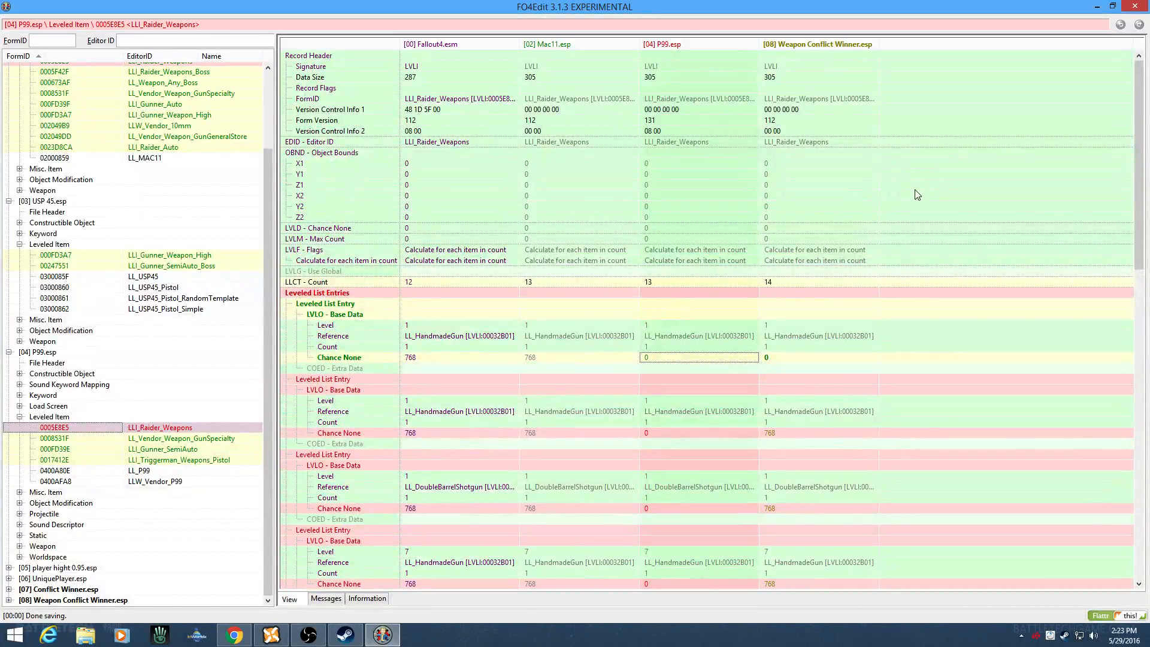
pyautogui.click(1135, 7)
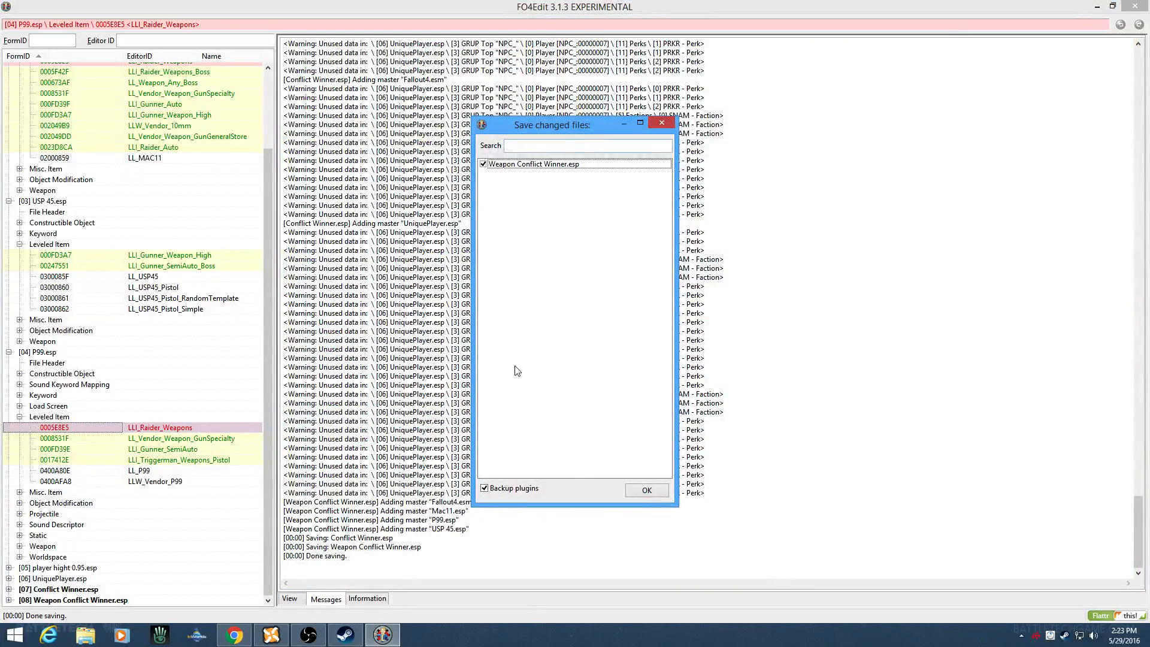
pyautogui.click(645, 491)
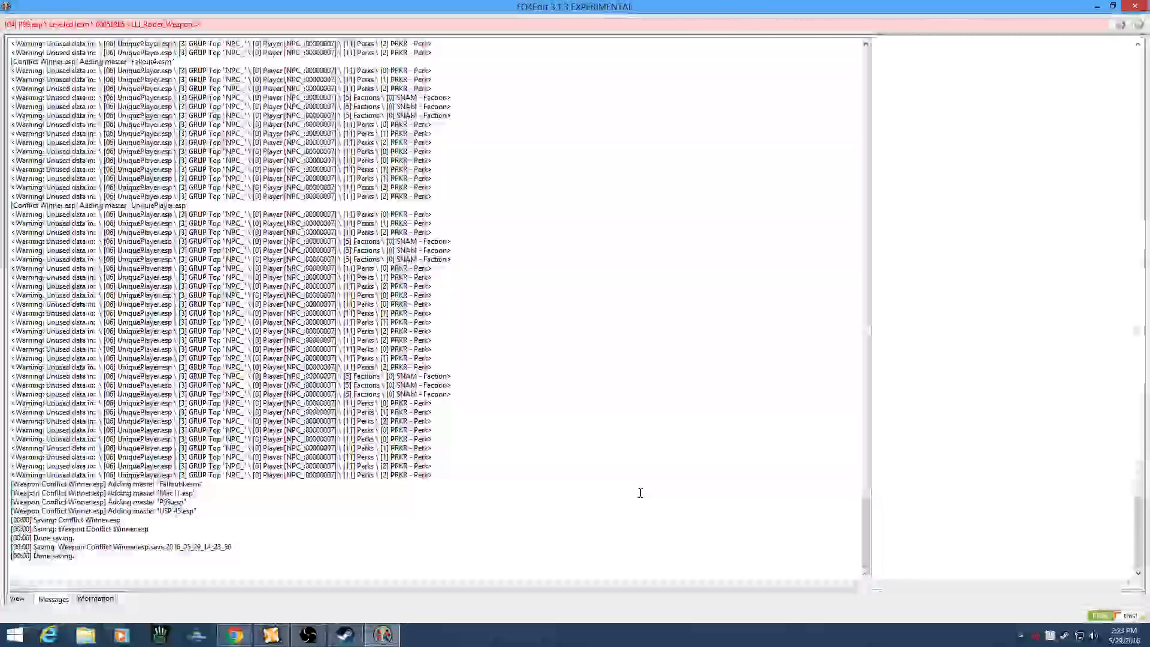